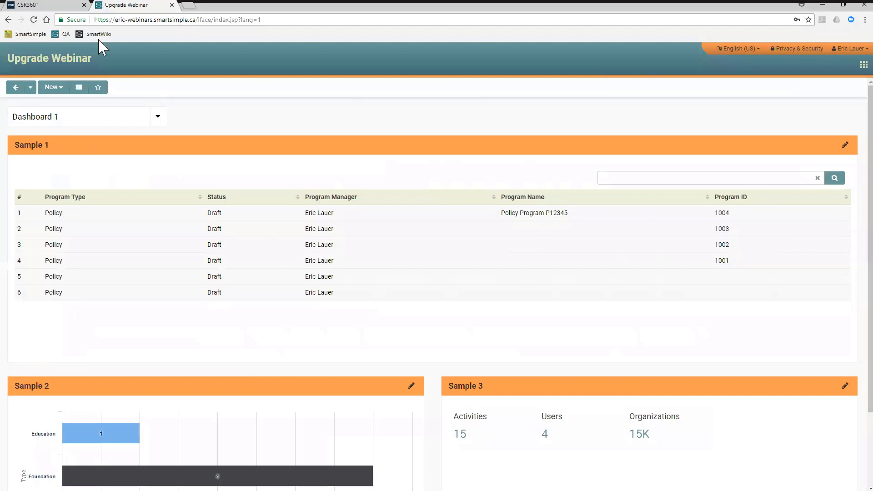
- Switch to the CSR360 site and examine the company-wide giving totals, charts and quick links on its home page
{"action": "left_click", "coordinate": [54, 7]}
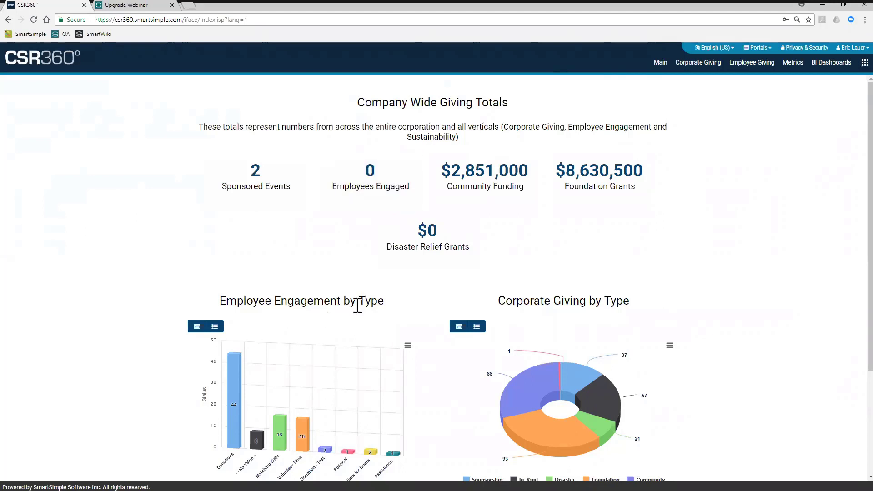
{"action": "scroll", "coordinate": [370, 295], "scroll_direction": "down", "scroll_amount": 3}
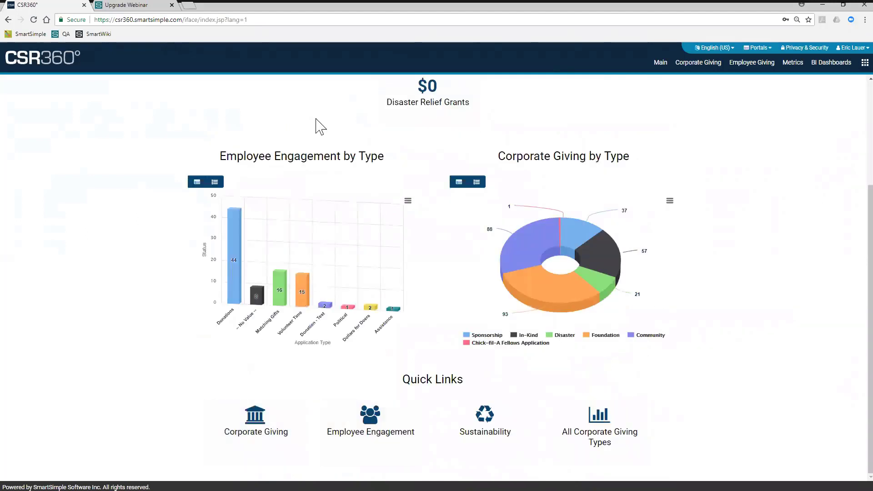
{"action": "scroll", "coordinate": [321, 126], "scroll_direction": "up", "scroll_amount": 3}
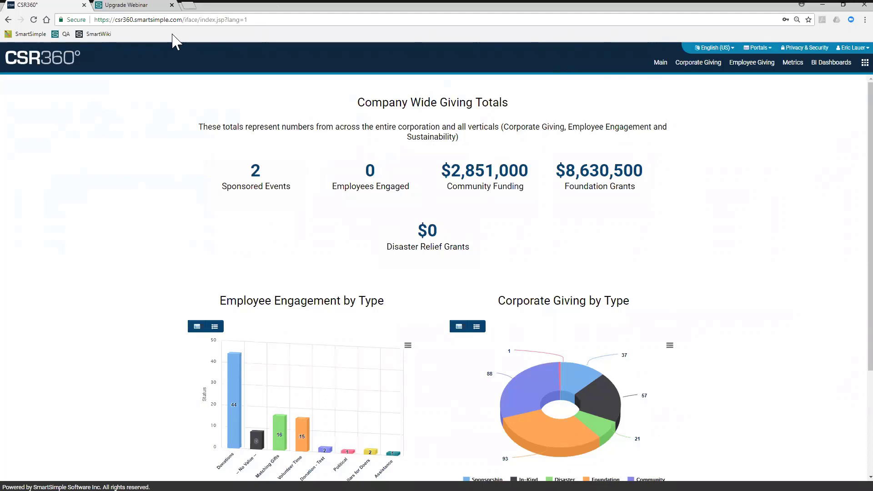
- Switch to the Upgrade Webinar site and examine the cards on Dashboard 1 and the list of selectable dashboards
{"action": "left_click", "coordinate": [144, 8]}
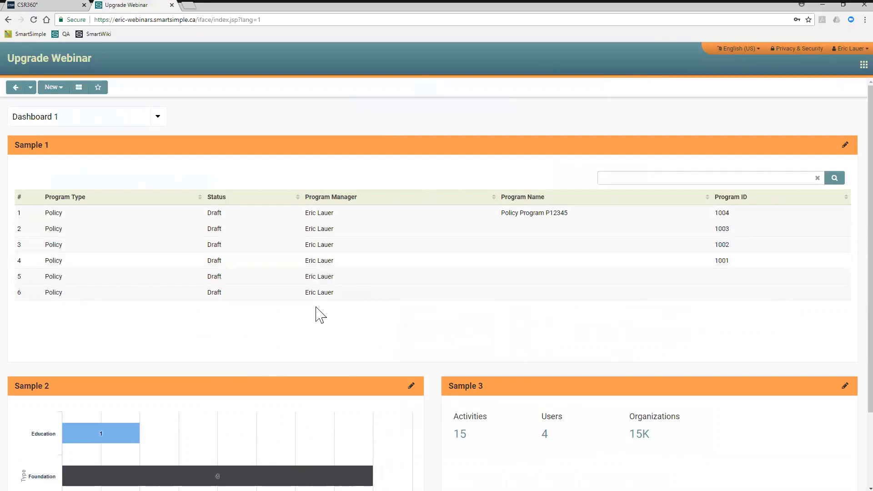
{"action": "scroll", "coordinate": [321, 315], "scroll_direction": "down", "scroll_amount": 2}
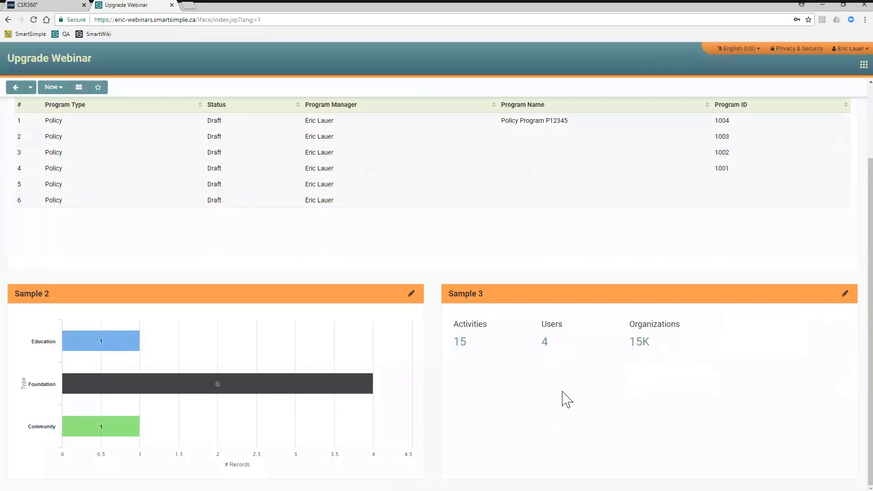
{"action": "scroll", "coordinate": [445, 275], "scroll_direction": "up", "scroll_amount": 2}
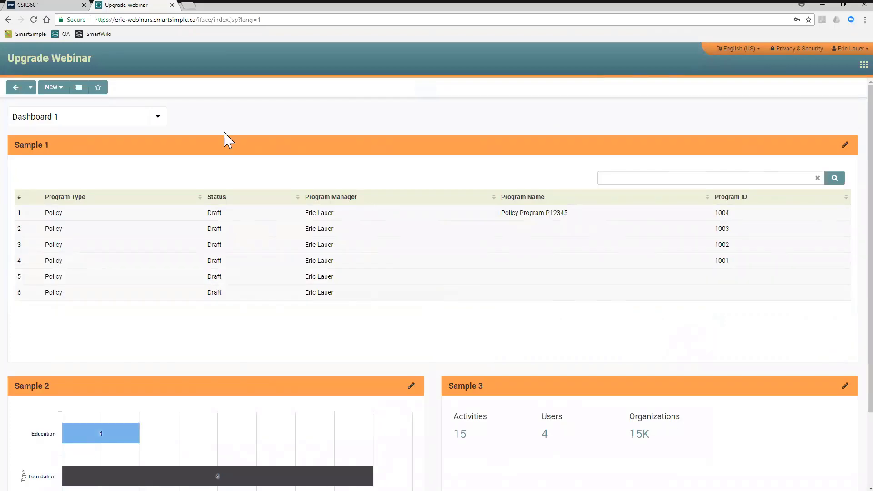
{"action": "left_click", "coordinate": [160, 119]}
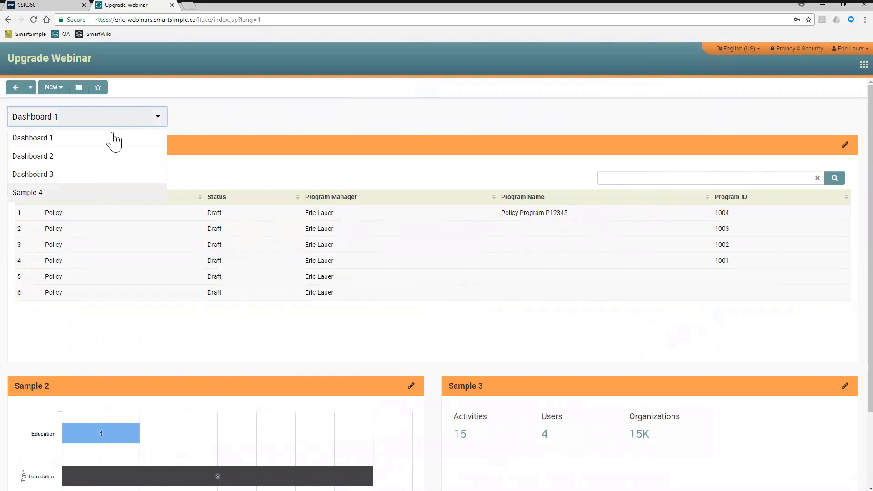
{"action": "left_click", "coordinate": [195, 127]}
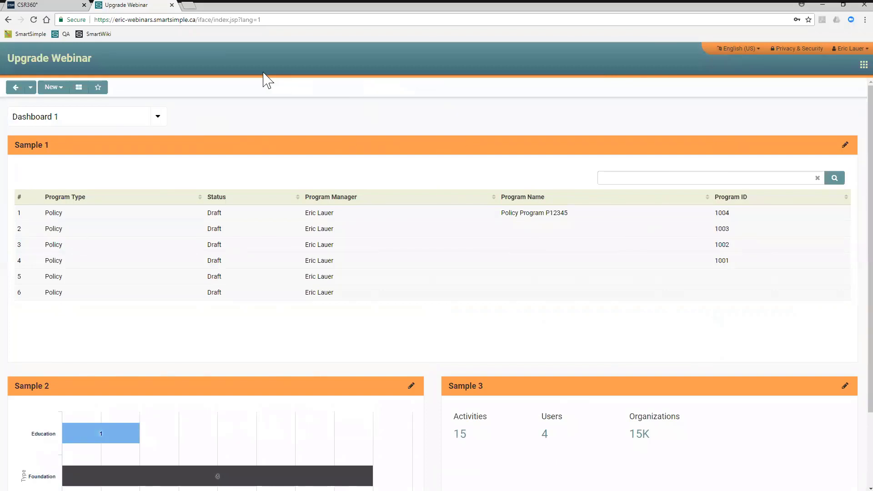
- Return to the CSR360 site and open Feature Permission under System Feature Permissions in the global security settings
{"action": "left_click", "coordinate": [56, 7]}
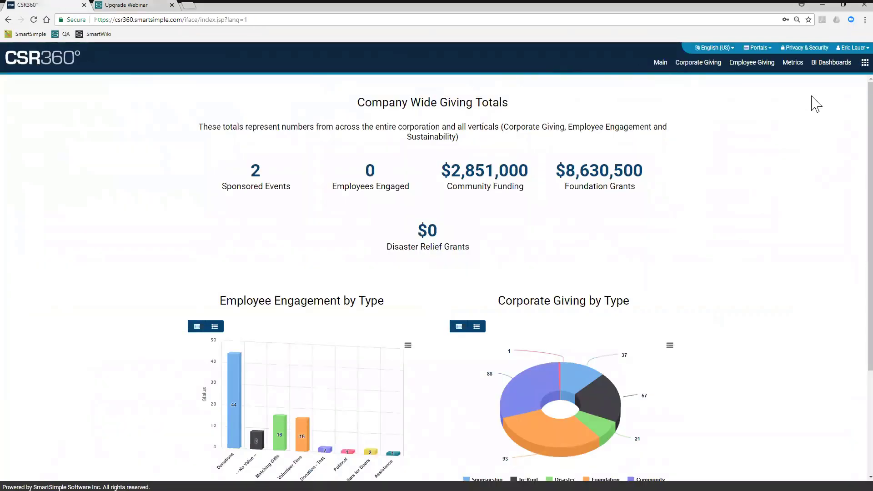
{"action": "left_click", "coordinate": [851, 64]}
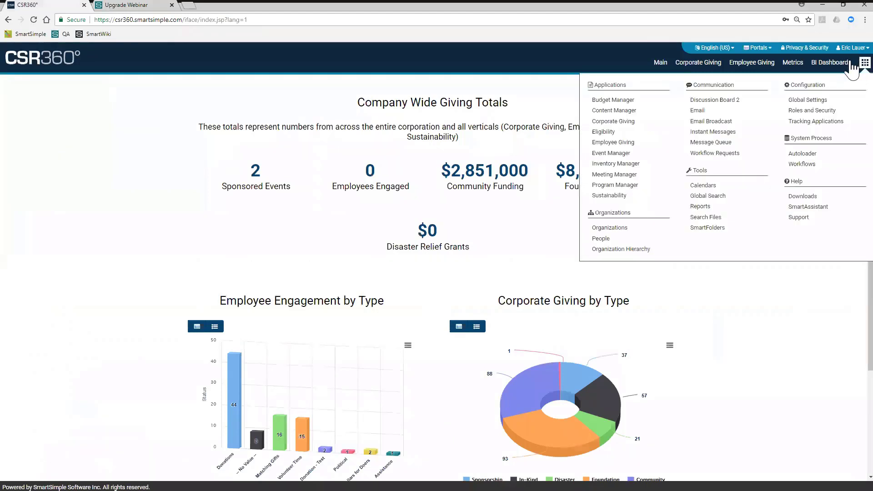
{"action": "left_click", "coordinate": [820, 104]}
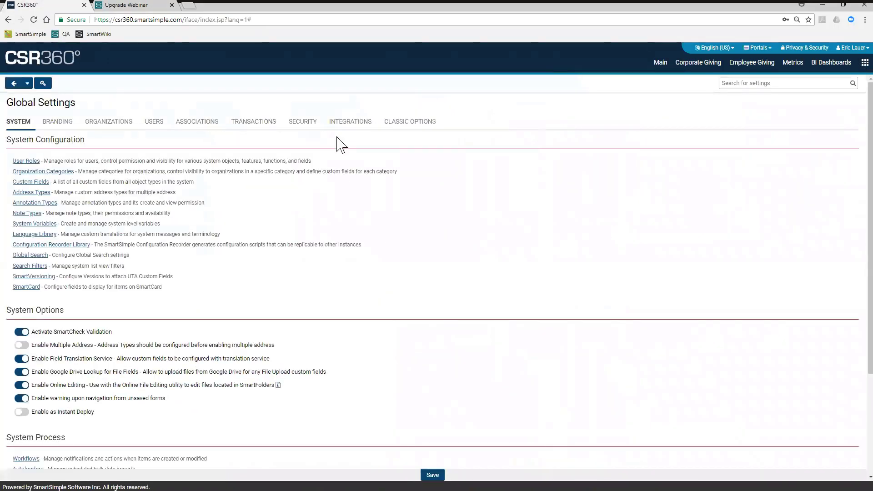
{"action": "left_click", "coordinate": [294, 131]}
{"action": "key", "text": "ctrl+plus"}
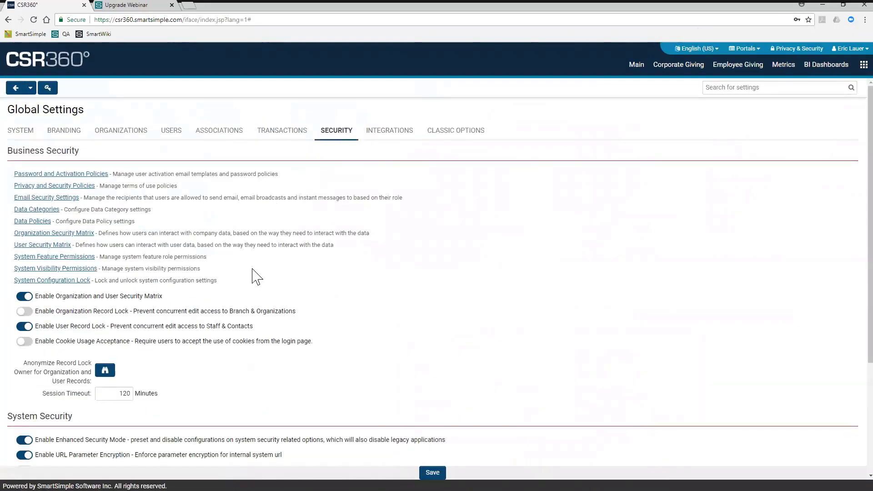
{"action": "left_click", "coordinate": [87, 258]}
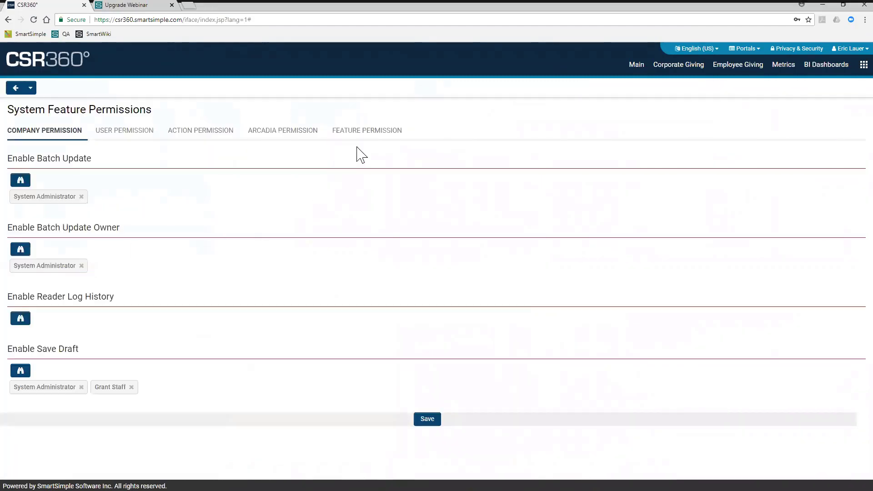
{"action": "left_click", "coordinate": [367, 135]}
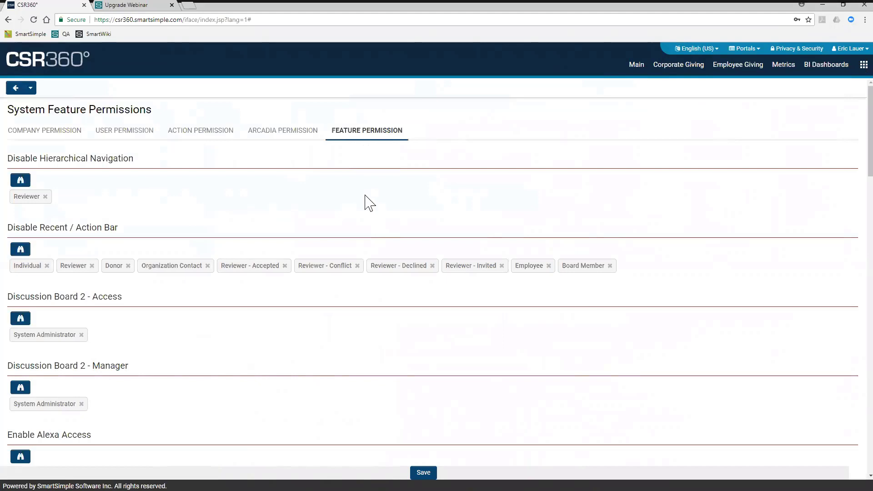
- Find the Enable Personal Dashboard permission and review its selected roles without changing them
{"action": "scroll", "coordinate": [369, 203], "scroll_direction": "down", "scroll_amount": 5}
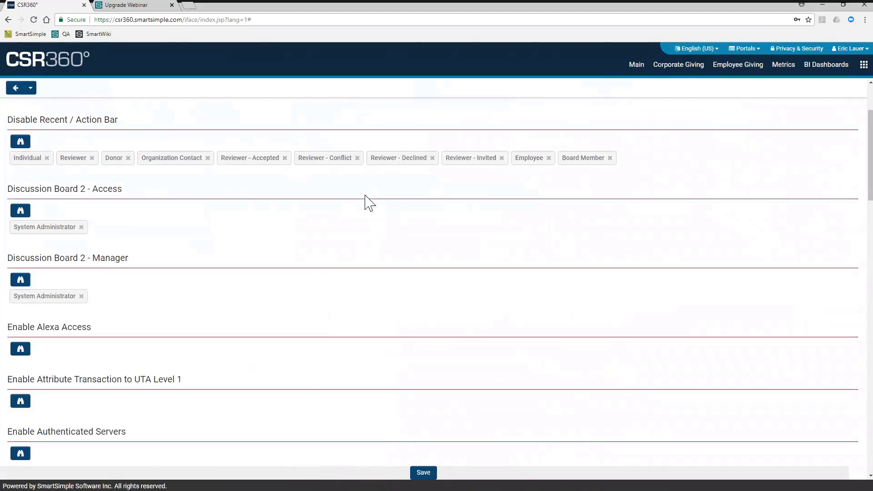
{"action": "scroll", "coordinate": [369, 202], "scroll_direction": "down", "scroll_amount": 5}
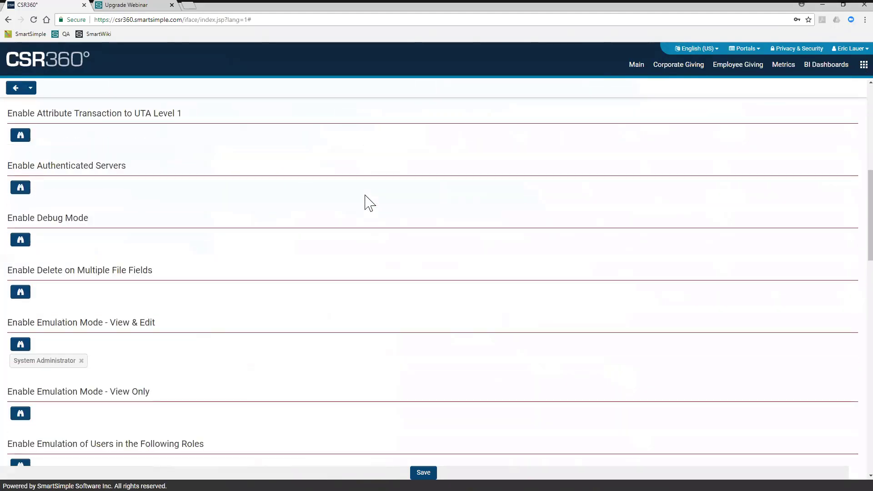
{"action": "scroll", "coordinate": [369, 203], "scroll_direction": "down", "scroll_amount": 5}
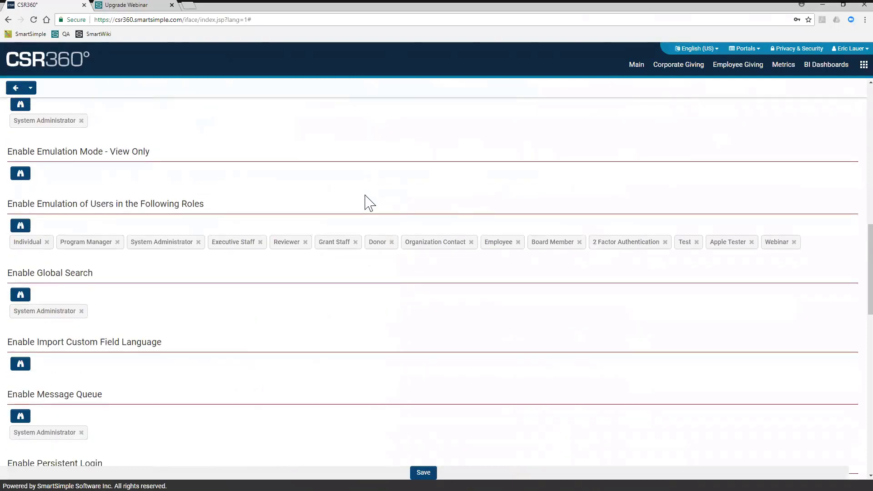
{"action": "scroll", "coordinate": [370, 202], "scroll_direction": "down", "scroll_amount": 3}
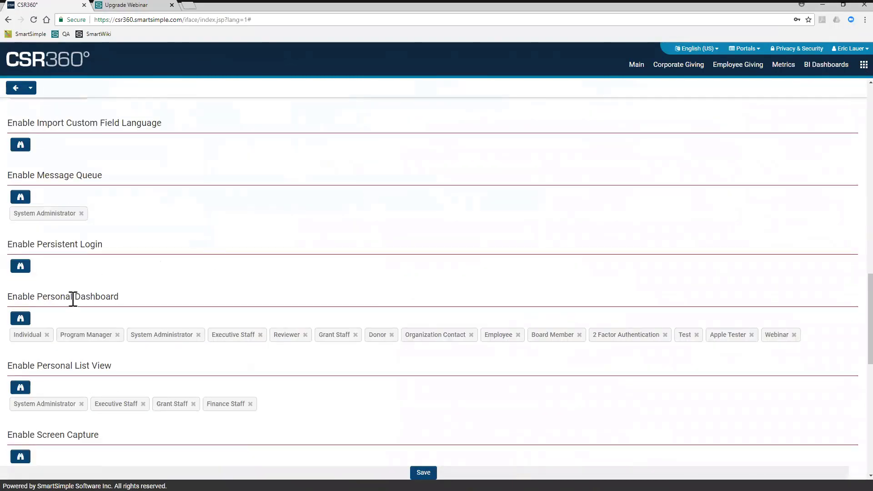
{"action": "left_click_drag", "start_coordinate": [120, 297], "coordinate": [6, 301]}
{"action": "left_click", "coordinate": [176, 288]}
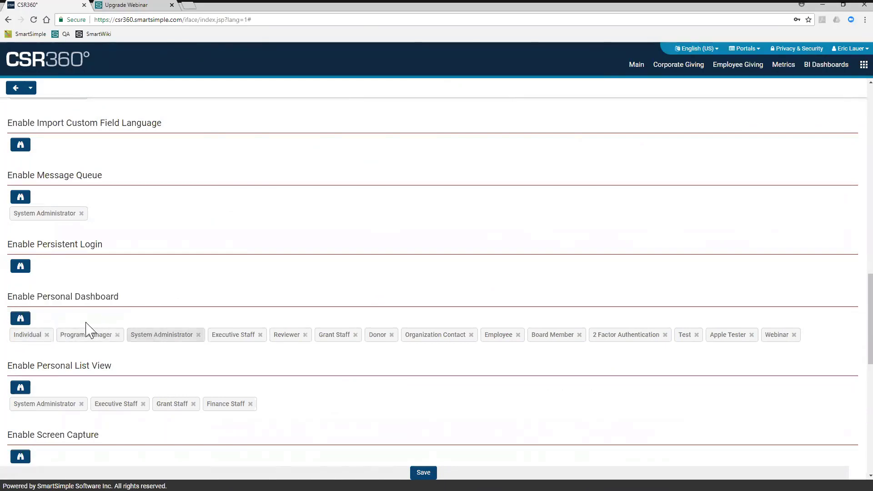
{"action": "left_click", "coordinate": [21, 318]}
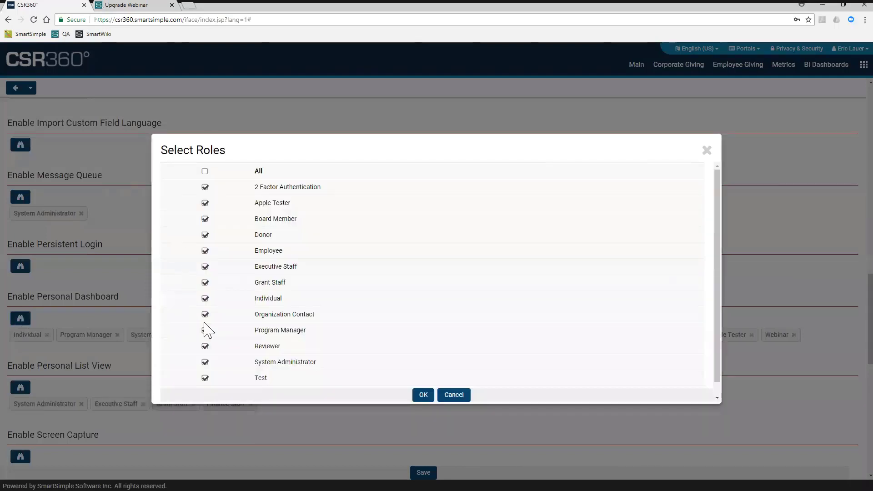
{"action": "left_click", "coordinate": [449, 396]}
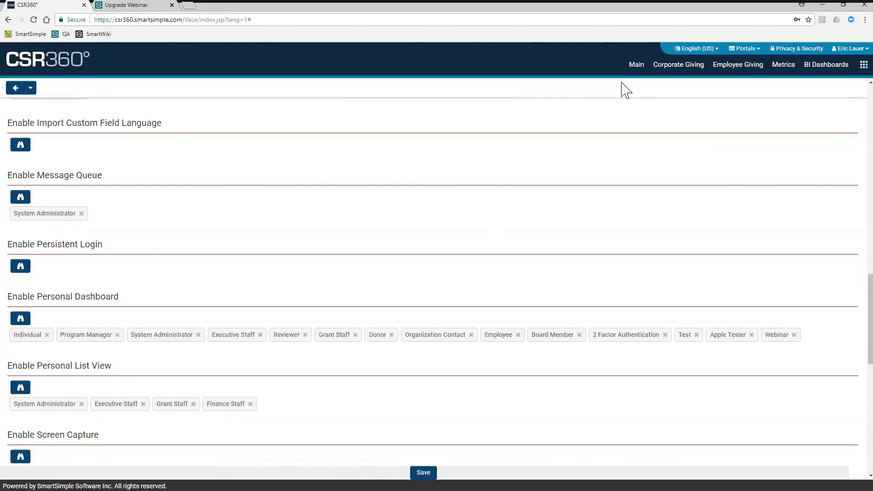
- Open the personal My Dashboard page of the signed-in account
{"action": "left_click", "coordinate": [663, 73]}
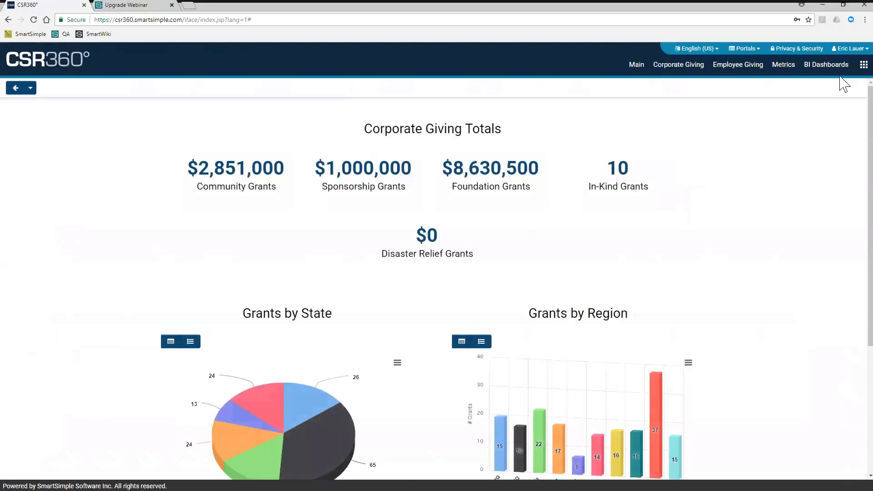
{"action": "left_click", "coordinate": [847, 50]}
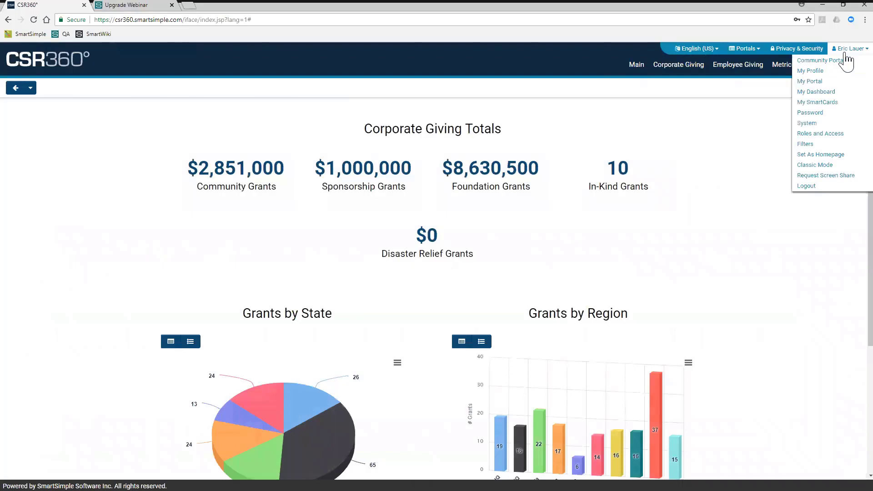
{"action": "left_click", "coordinate": [828, 93]}
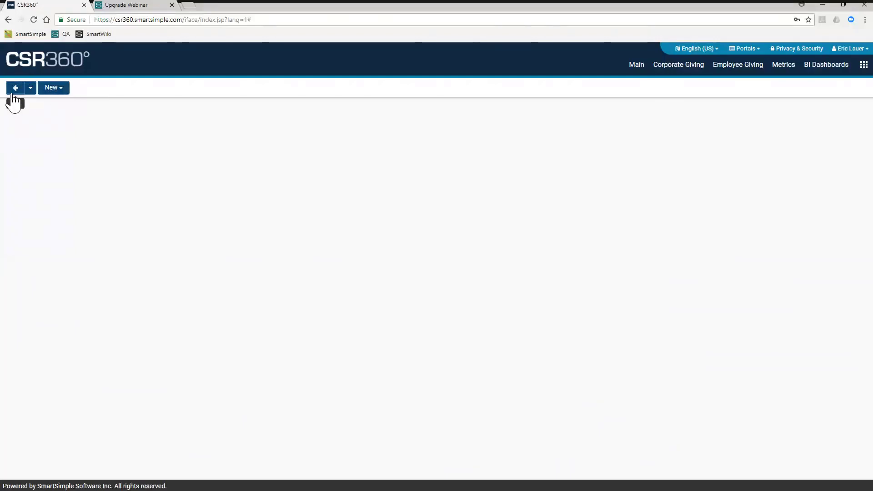
- Create a new dashboard named Webinar Dashboard with the layout of two columns by three rows, and save it
{"action": "left_click", "coordinate": [59, 96]}
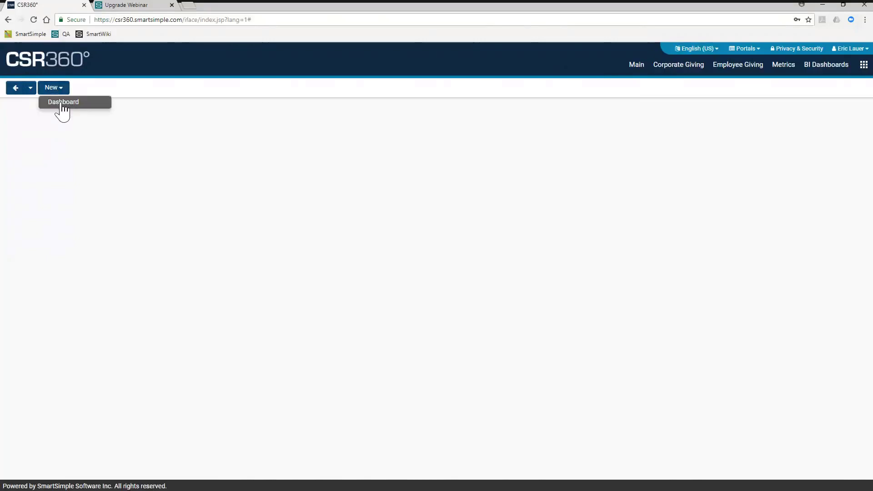
{"action": "left_click", "coordinate": [62, 105]}
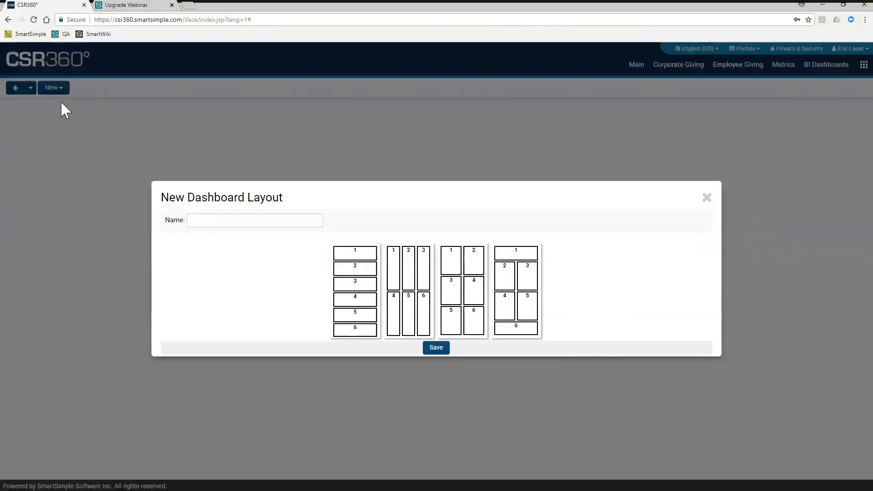
{"action": "left_click", "coordinate": [207, 219]}
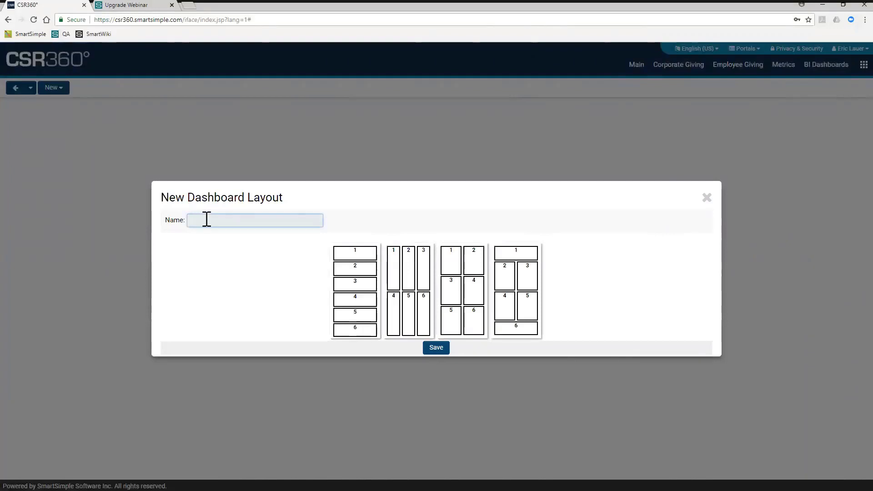
{"action": "type", "text": "Webinar Dashboard"}
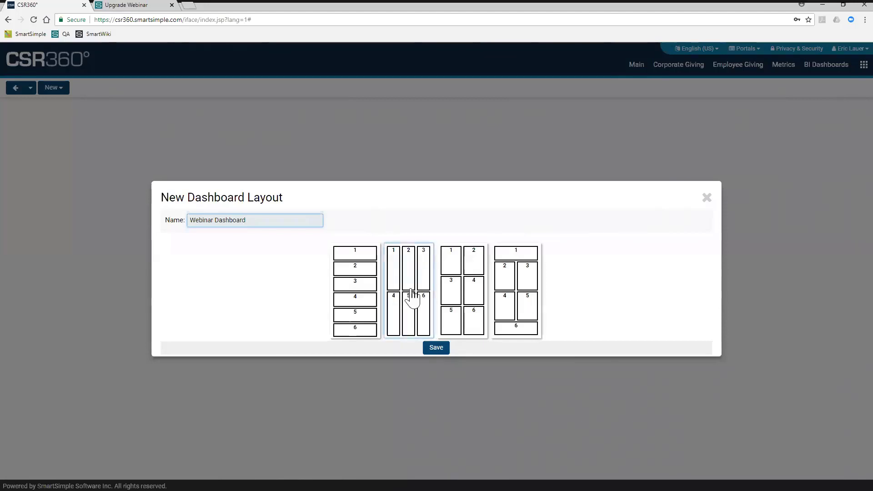
{"action": "left_click", "coordinate": [343, 291]}
{"action": "left_click", "coordinate": [460, 291]}
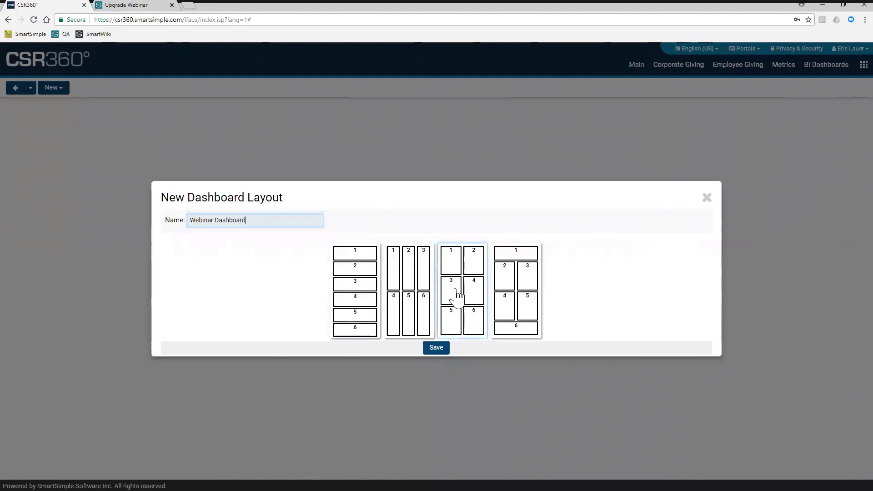
{"action": "left_click", "coordinate": [468, 291]}
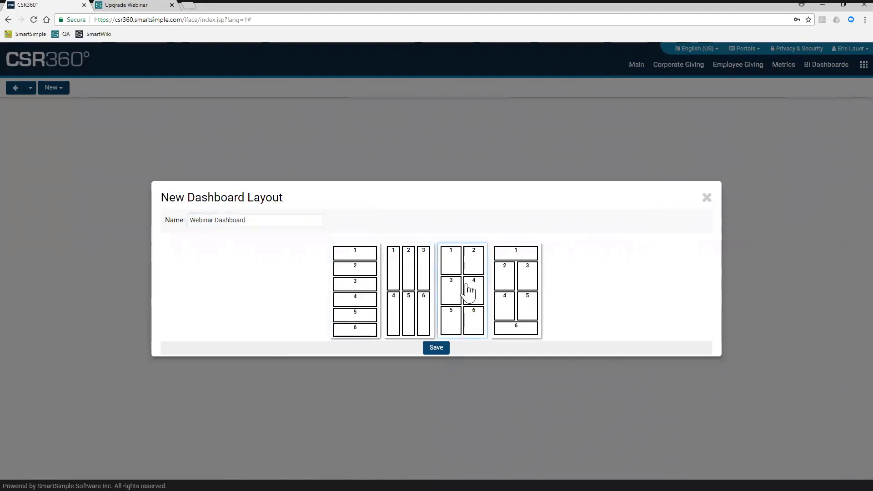
{"action": "left_click", "coordinate": [438, 350]}
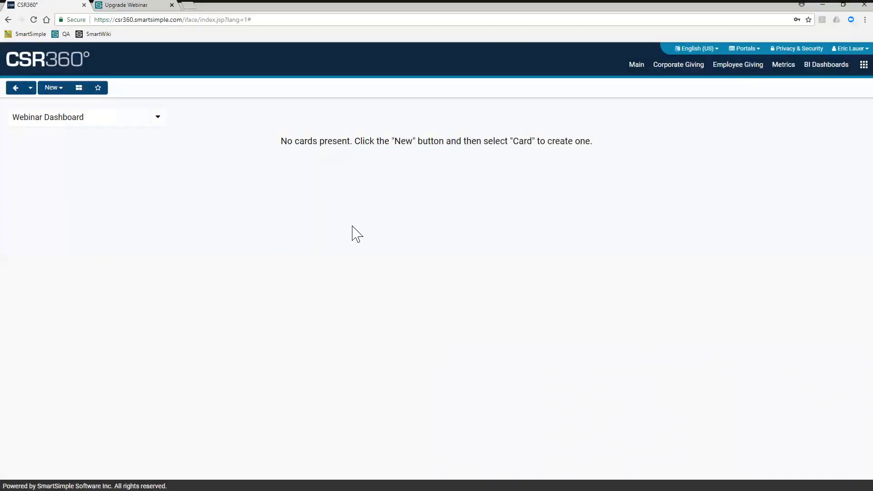
{"action": "left_click", "coordinate": [163, 123]}
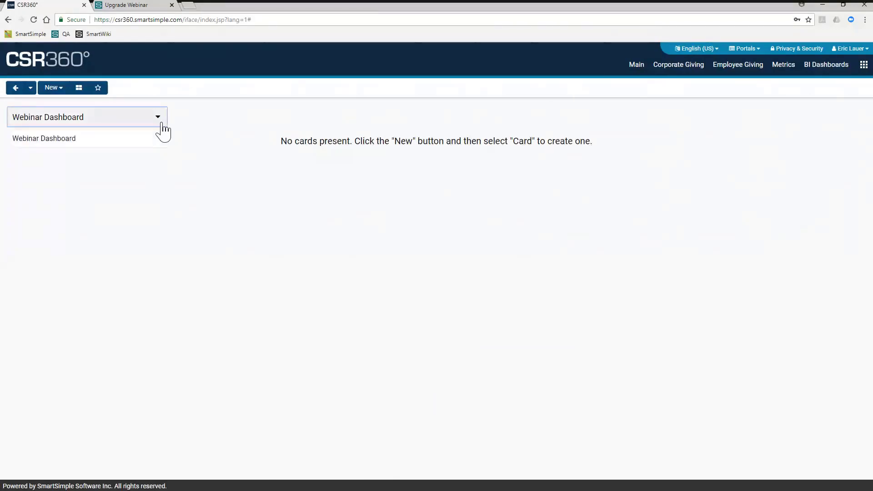
{"action": "left_click", "coordinate": [200, 134]}
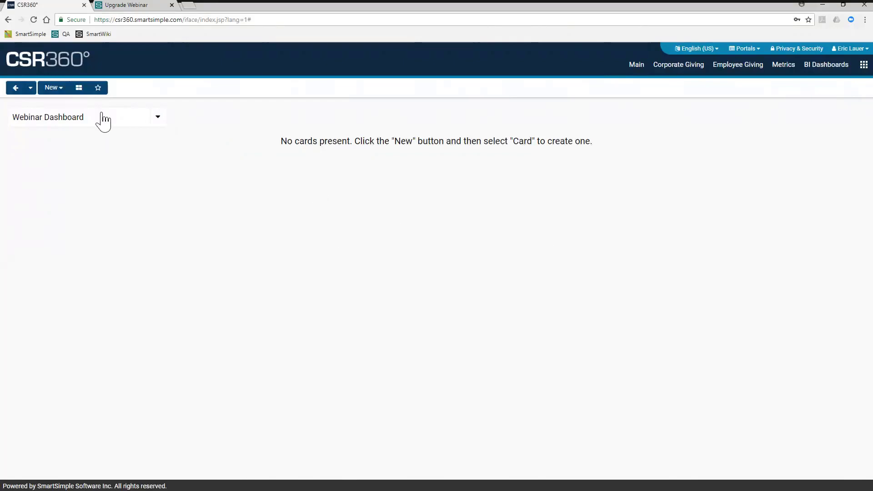
{"action": "left_click", "coordinate": [53, 91]}
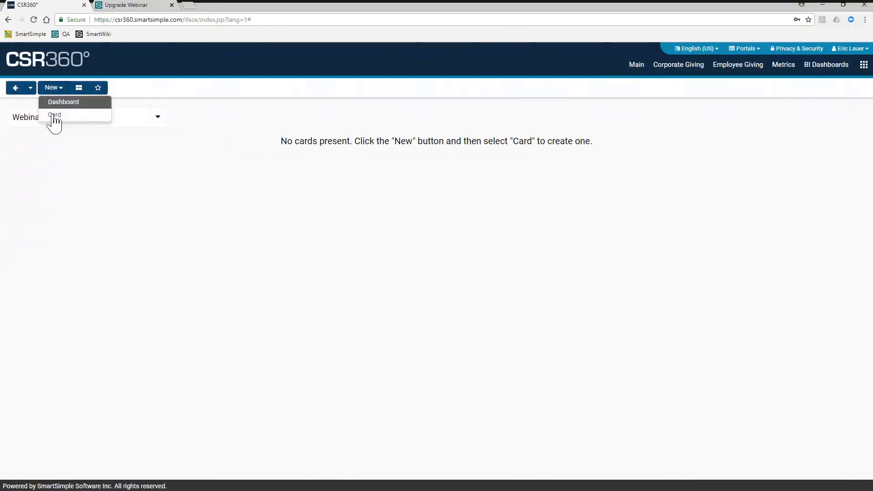
{"action": "left_click", "coordinate": [193, 123]}
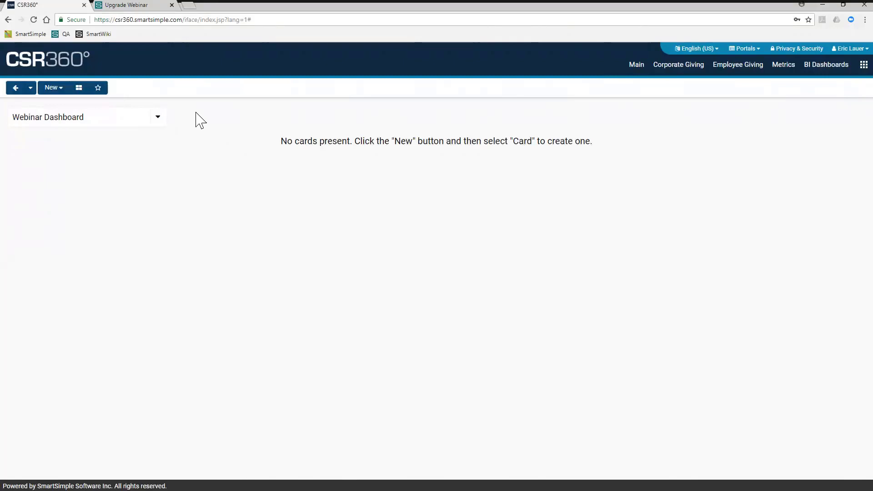
- Review the layout options of the Webinar Dashboard and close them without making changes
{"action": "left_click", "coordinate": [79, 90]}
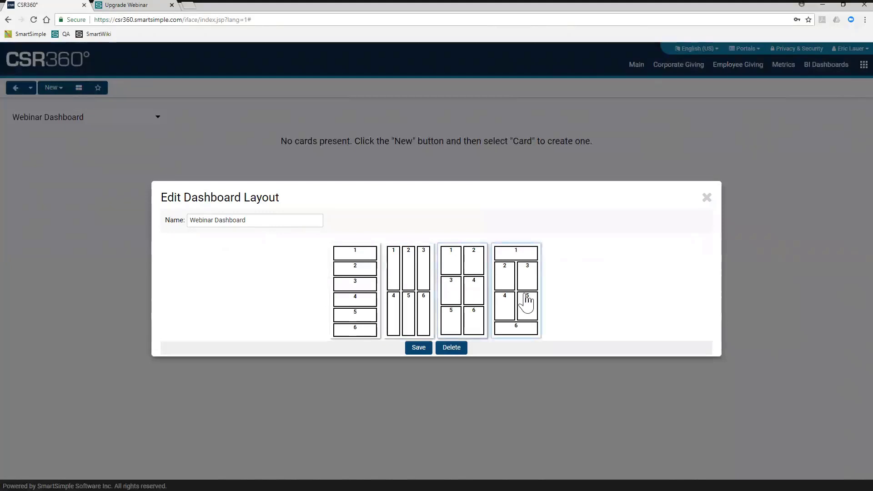
{"action": "left_click", "coordinate": [706, 198]}
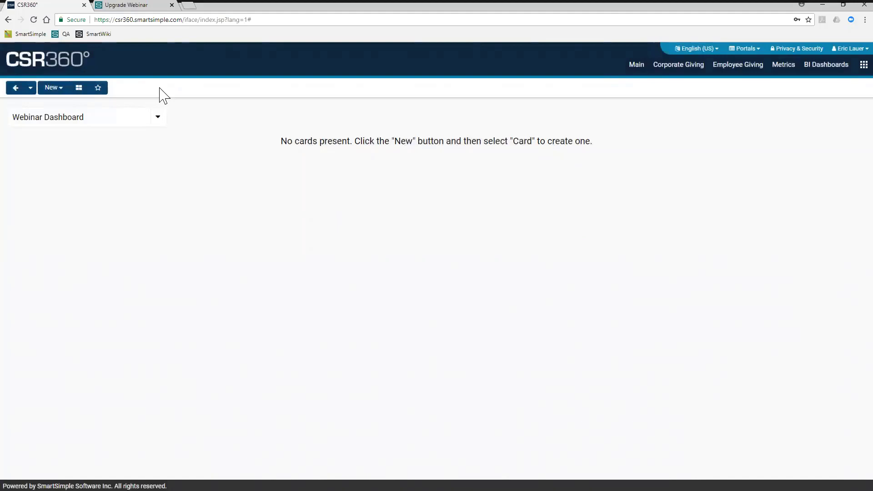
- Examine the type and entity choices offered for a new dashboard card, and close the Add Card form without saving
{"action": "left_click", "coordinate": [56, 89]}
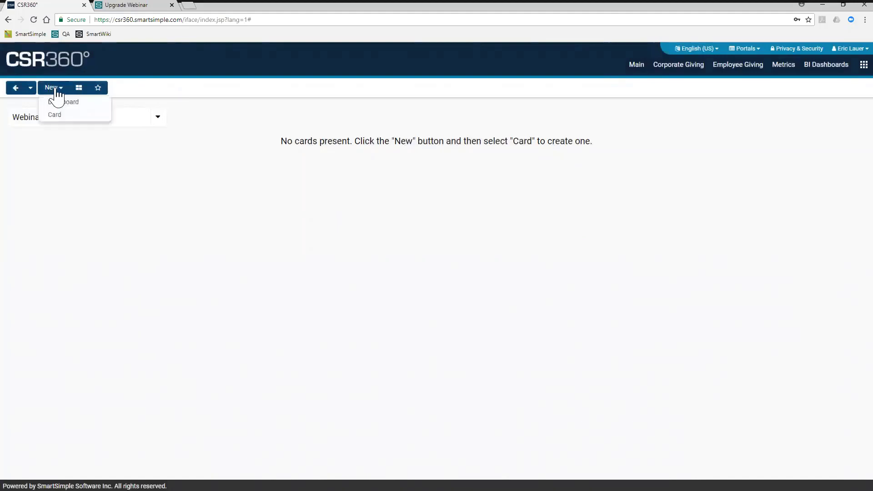
{"action": "left_click", "coordinate": [56, 116]}
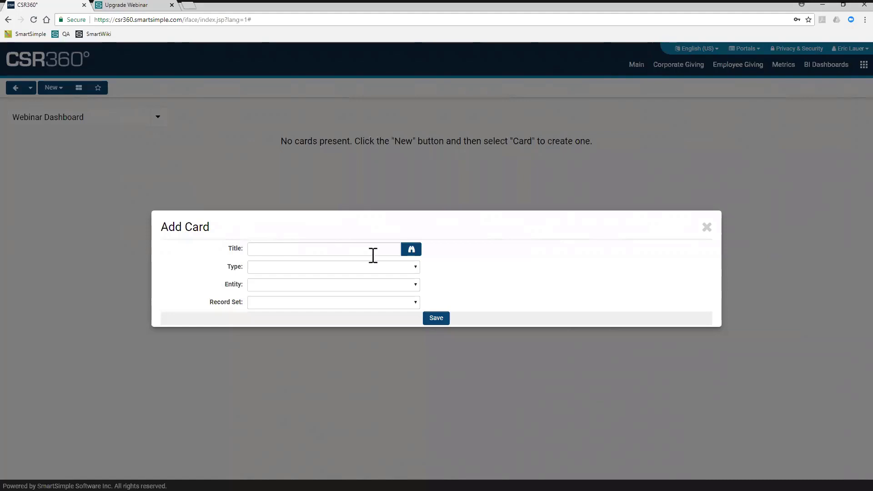
{"action": "left_click", "coordinate": [381, 269]}
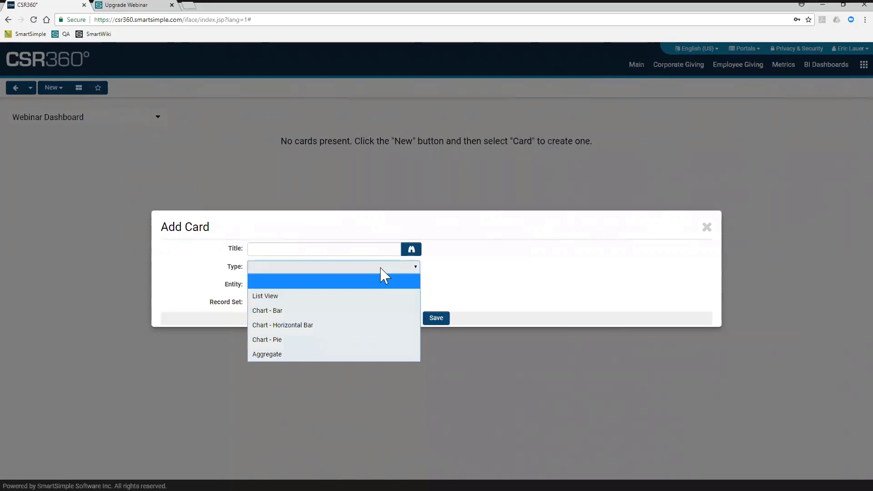
{"action": "left_click", "coordinate": [381, 267]}
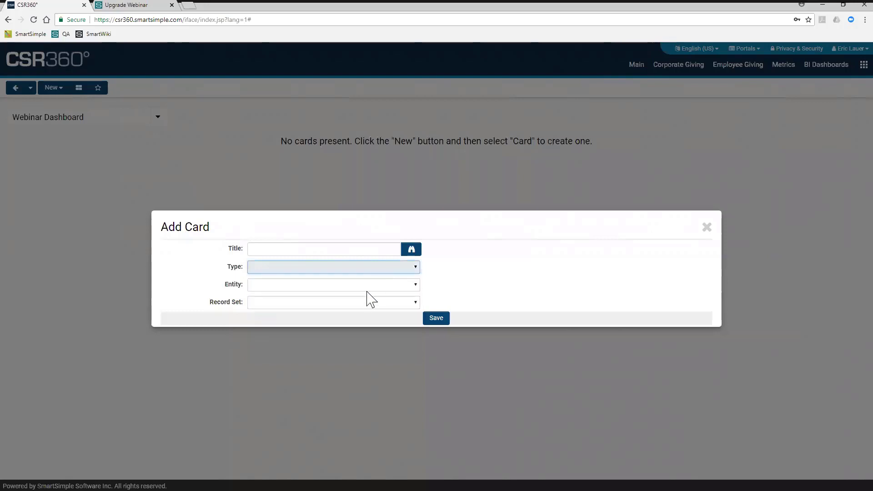
{"action": "left_click", "coordinate": [367, 288]}
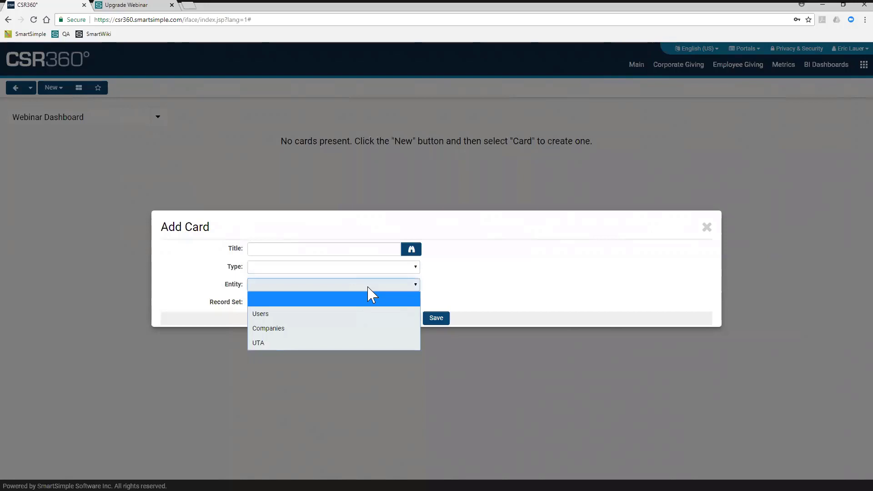
{"action": "left_click", "coordinate": [509, 279]}
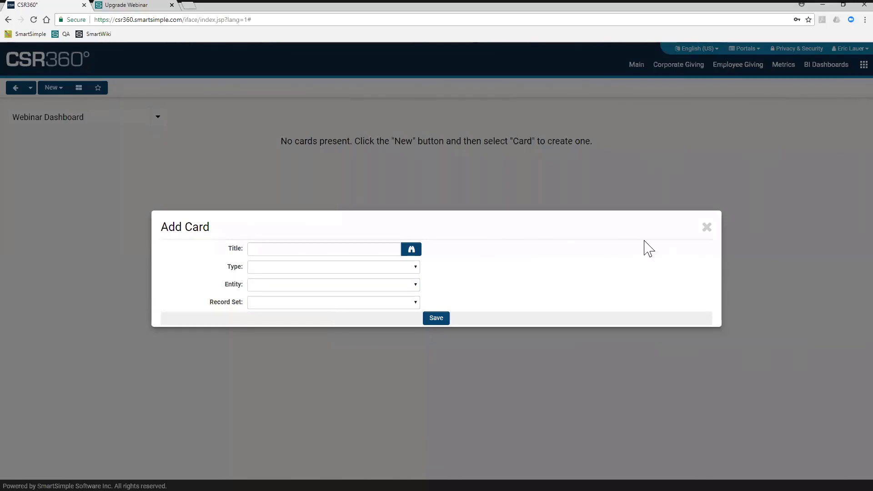
{"action": "left_click", "coordinate": [707, 227]}
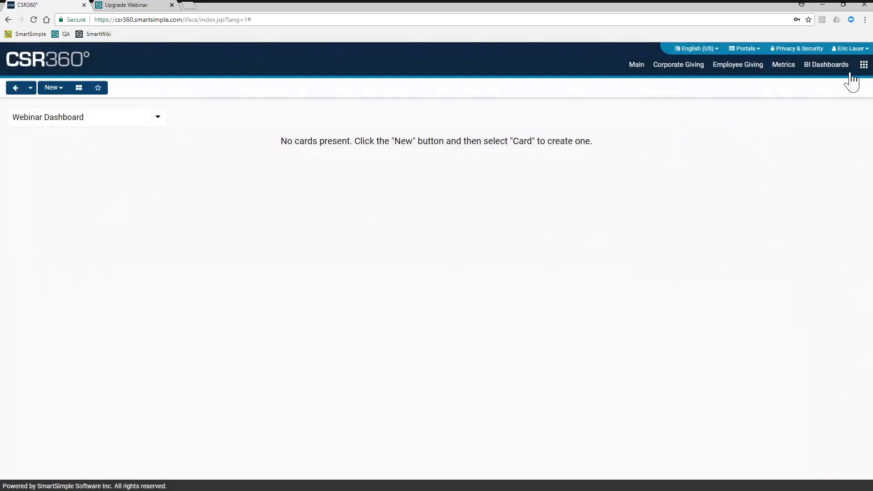
- Open the Corporate Giving application, review the list views available for Grants, and show its Approved records
{"action": "left_click", "coordinate": [863, 66]}
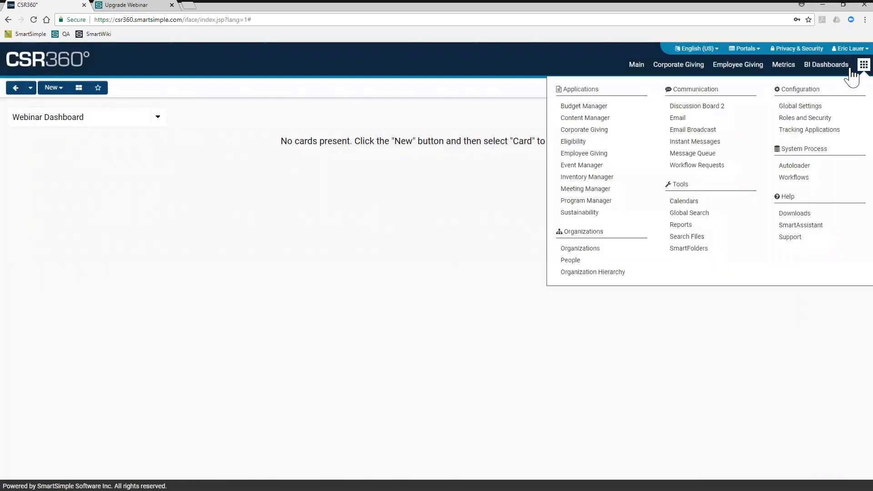
{"action": "left_click", "coordinate": [613, 132]}
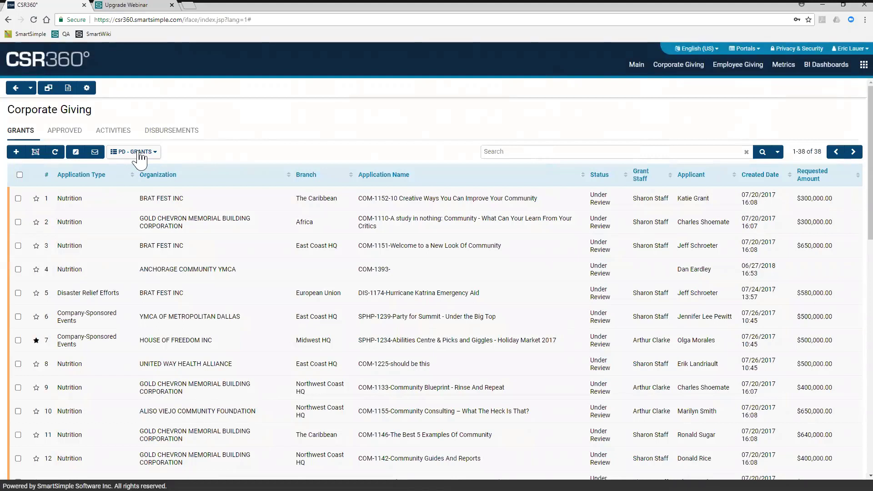
{"action": "left_click", "coordinate": [139, 154]}
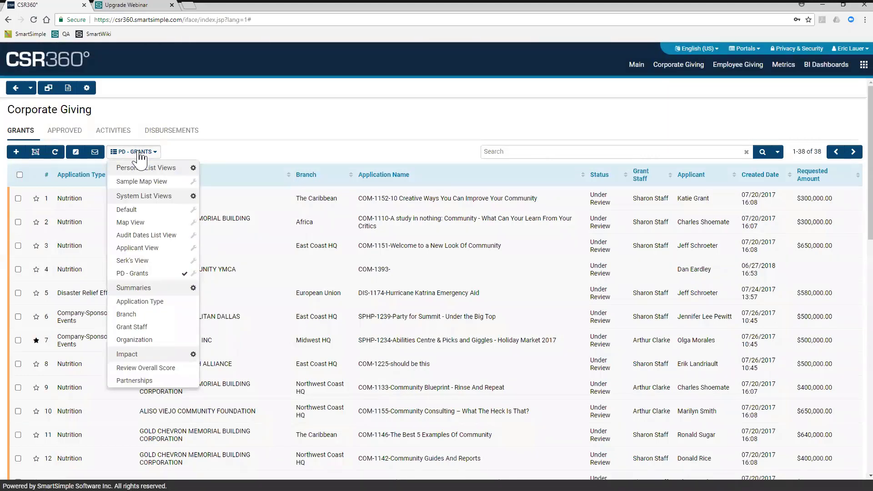
{"action": "left_click", "coordinate": [229, 157]}
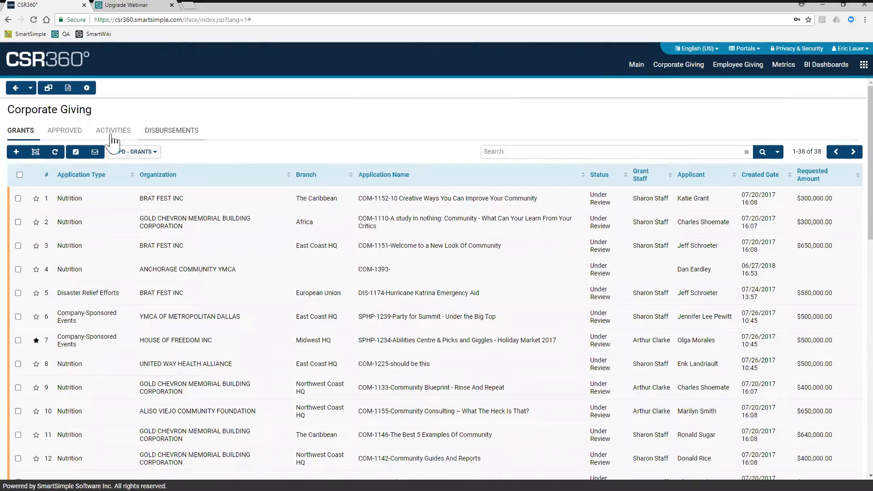
{"action": "left_click", "coordinate": [63, 137]}
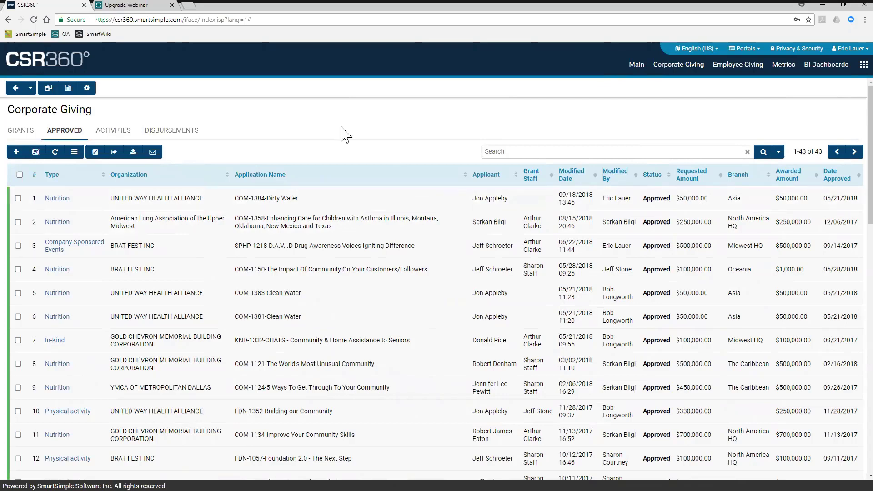
- Return to the personal Webinar Dashboard and start a new card titled Card 1 with the type Chart - Horizontal Bar
{"action": "left_click", "coordinate": [848, 49]}
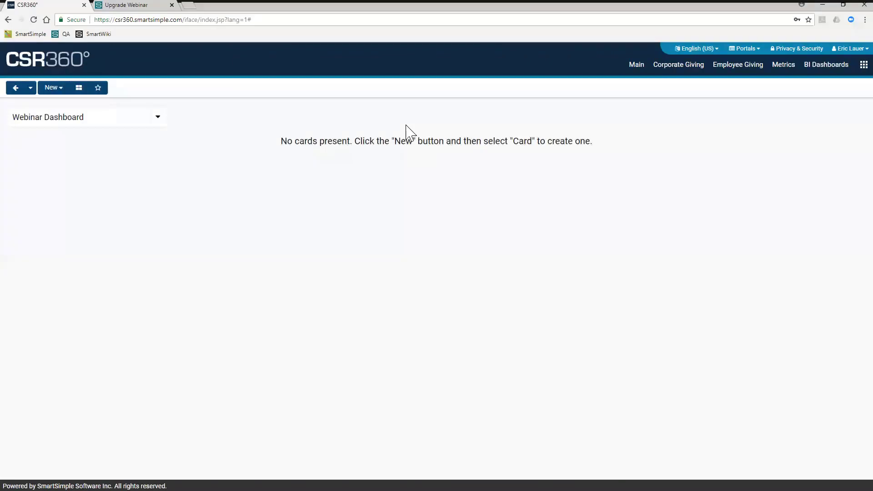
{"action": "left_click", "coordinate": [52, 88]}
{"action": "left_click", "coordinate": [54, 114]}
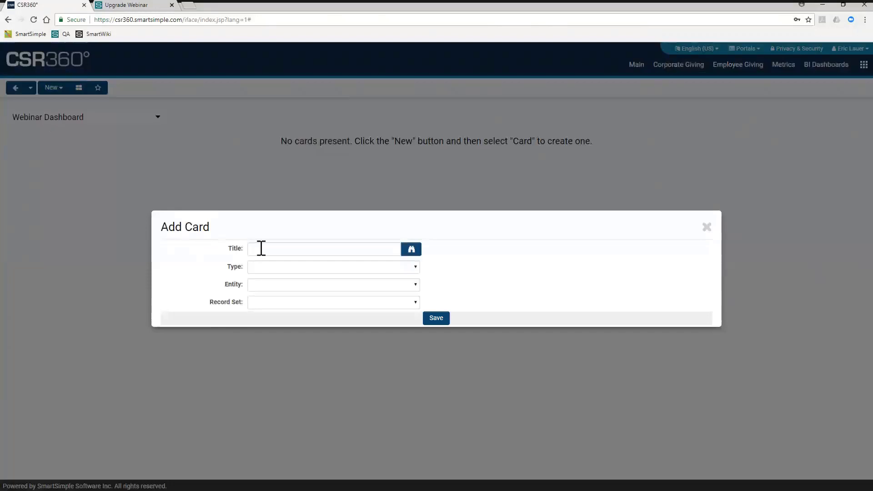
{"action": "left_click", "coordinate": [261, 248]}
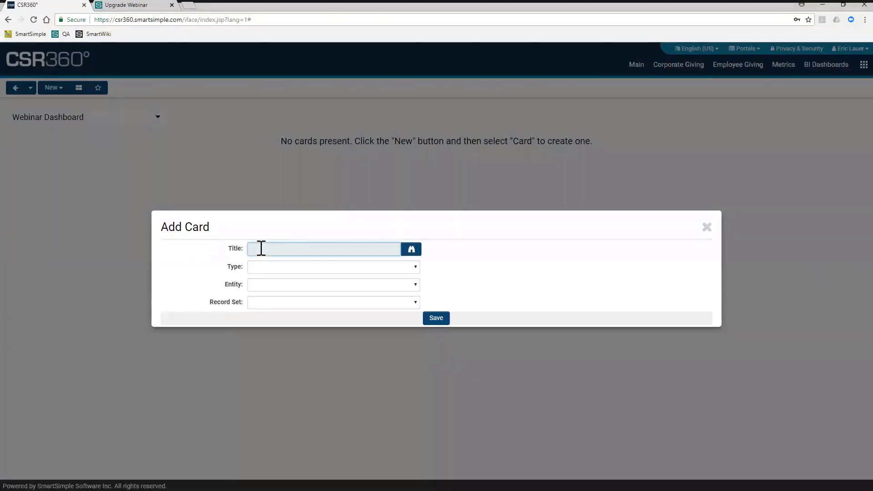
{"action": "type", "text": "Card 1"}
{"action": "left_click", "coordinate": [295, 271]}
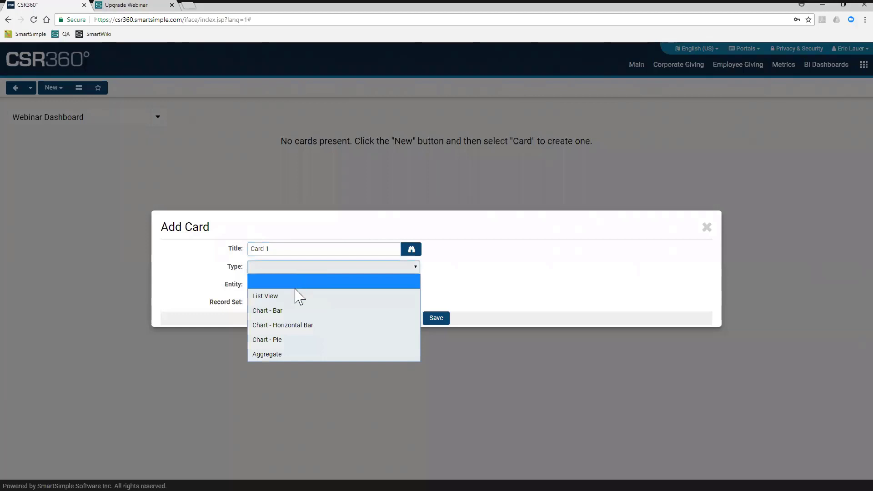
{"action": "left_click", "coordinate": [294, 325]}
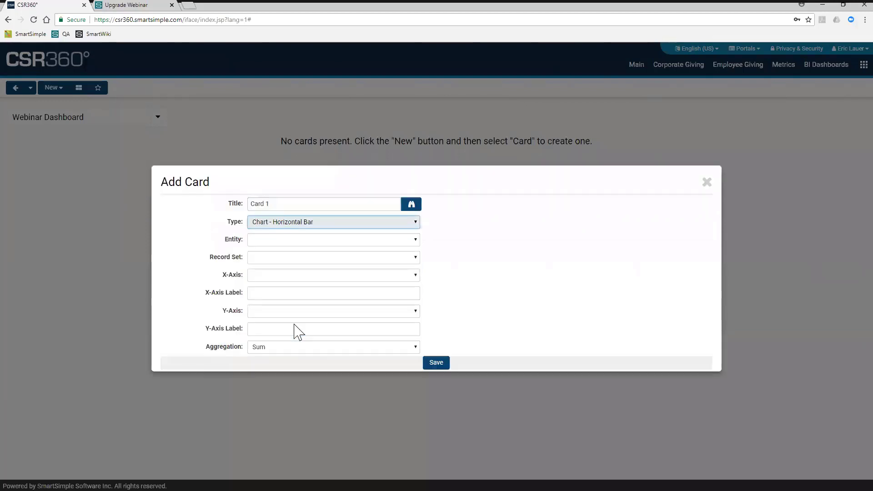
- Set the card's entity to UTA and its record set to Corporate Giving >> Grants >> PD - Grants
{"action": "left_click", "coordinate": [278, 241]}
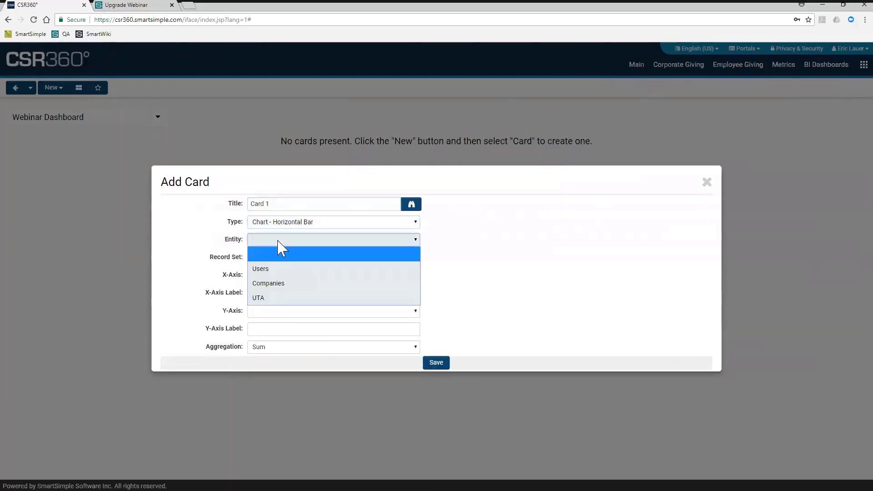
{"action": "left_click", "coordinate": [273, 299]}
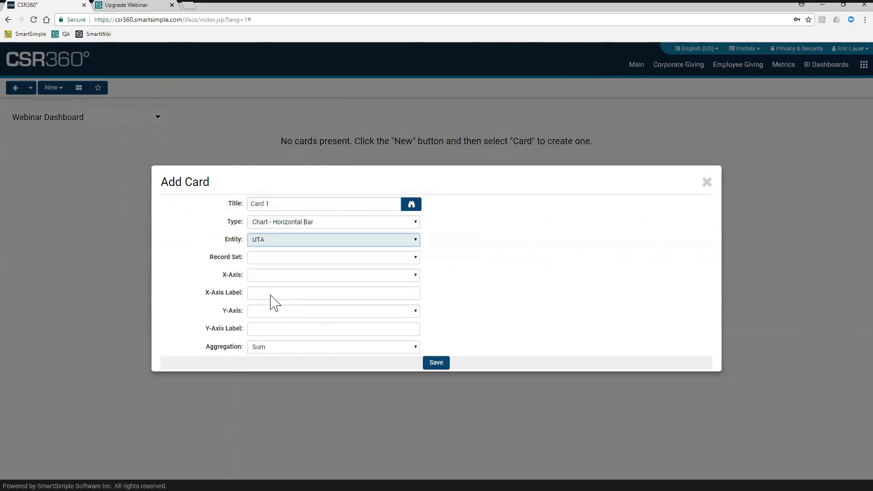
{"action": "left_click", "coordinate": [278, 267]}
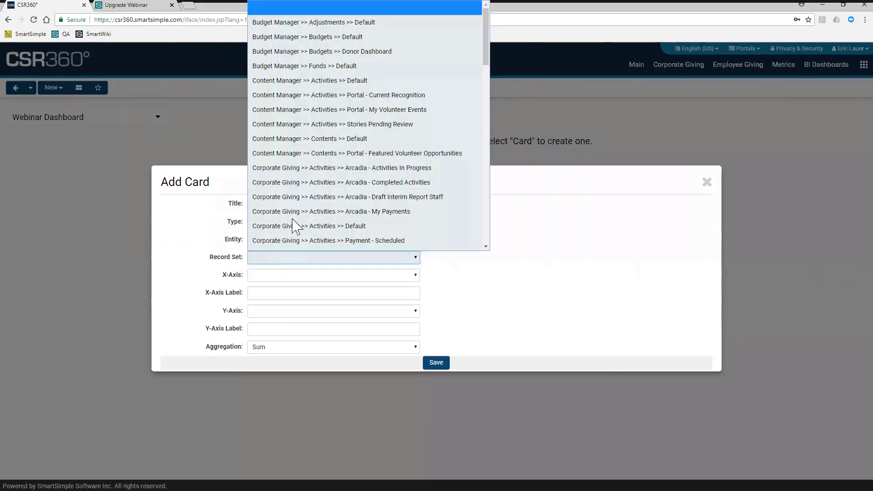
{"action": "scroll", "coordinate": [296, 209], "scroll_direction": "down", "scroll_amount": 2}
{"action": "scroll", "coordinate": [304, 211], "scroll_direction": "down", "scroll_amount": 5}
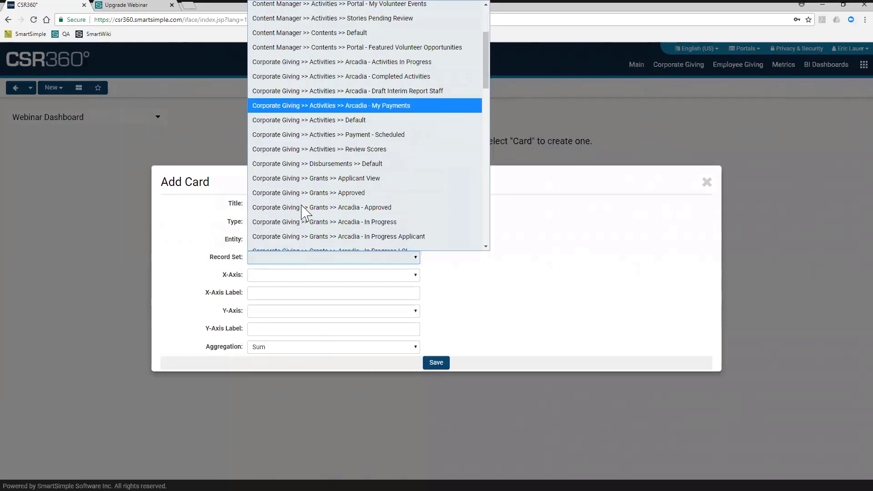
{"action": "scroll", "coordinate": [303, 211], "scroll_direction": "down", "scroll_amount": 4}
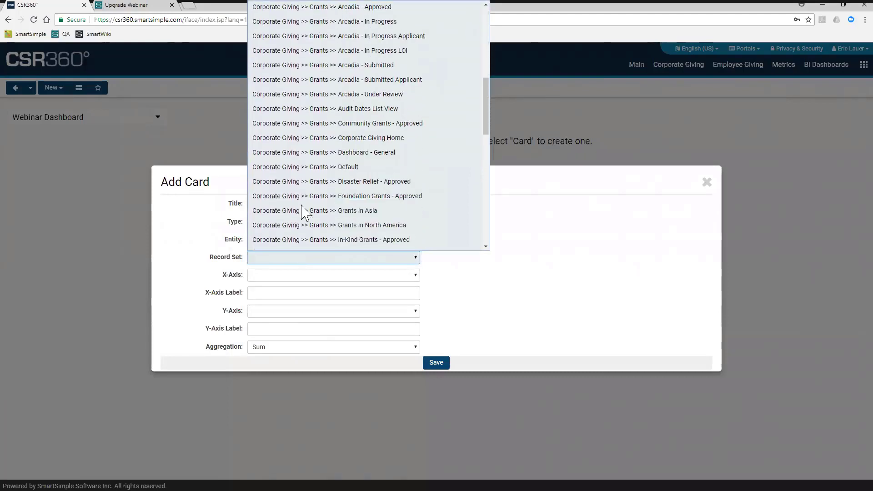
{"action": "scroll", "coordinate": [304, 211], "scroll_direction": "down", "scroll_amount": 1}
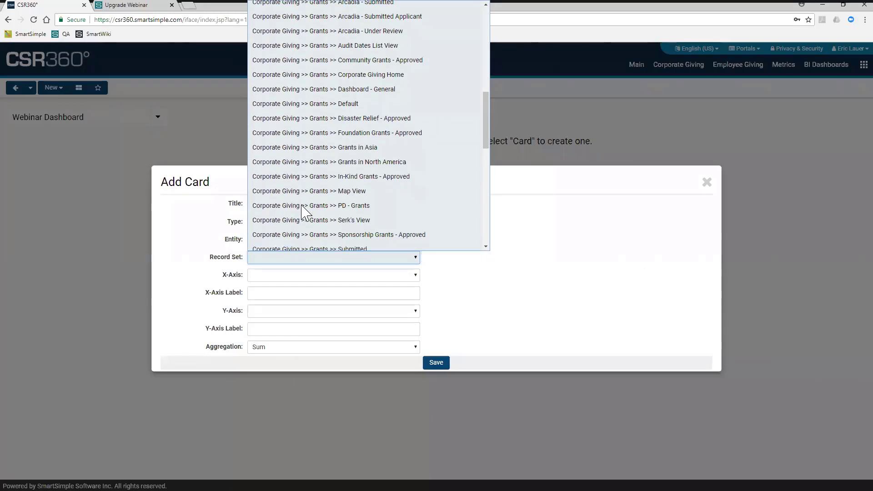
{"action": "left_click", "coordinate": [301, 206]}
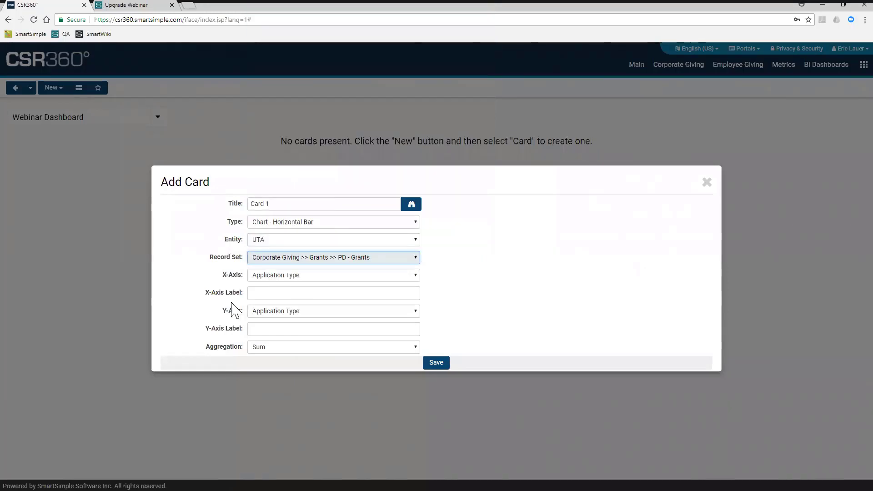
- Set the card's X-axis to Branch and its Y-axis to Test 123
{"action": "left_click", "coordinate": [295, 275]}
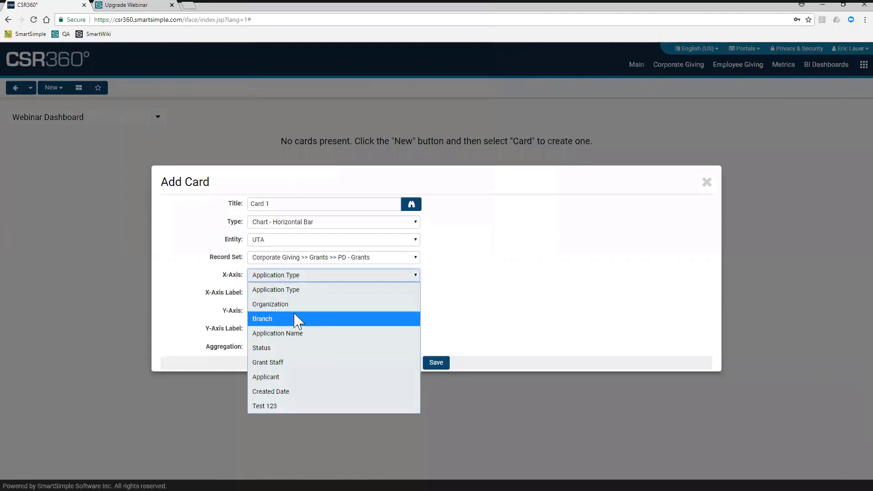
{"action": "left_click", "coordinate": [285, 324]}
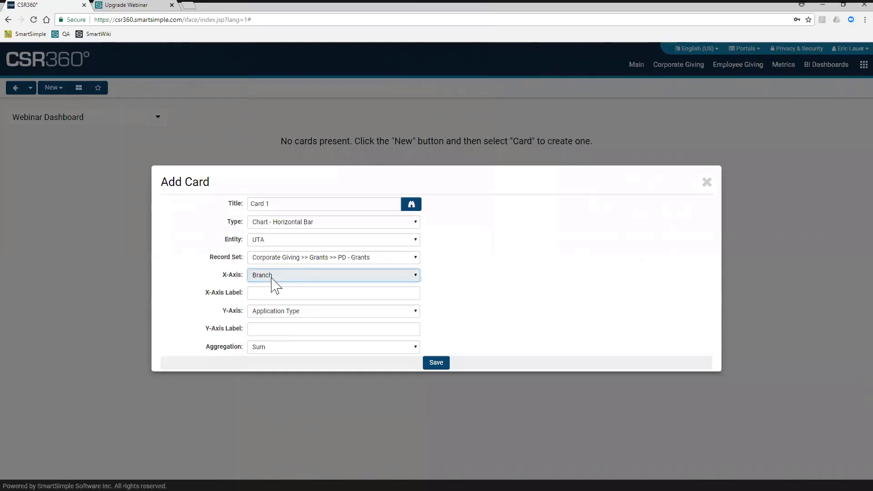
{"action": "left_click", "coordinate": [274, 313]}
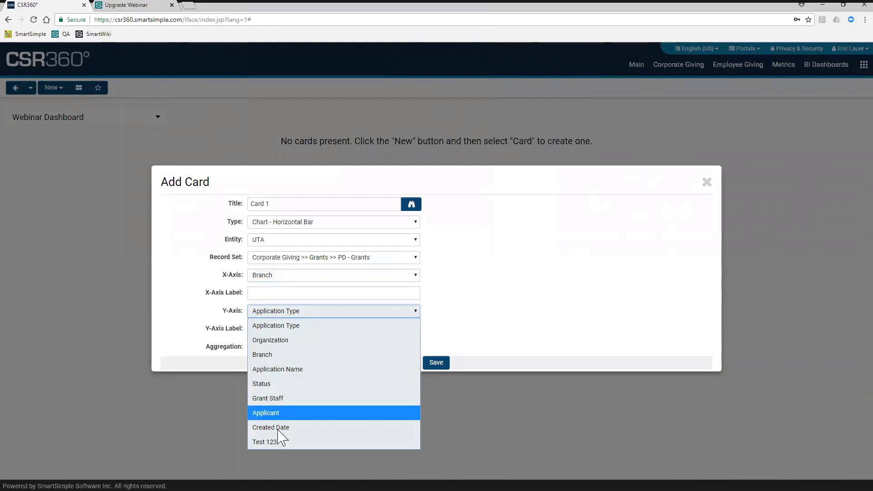
{"action": "left_click", "coordinate": [271, 441]}
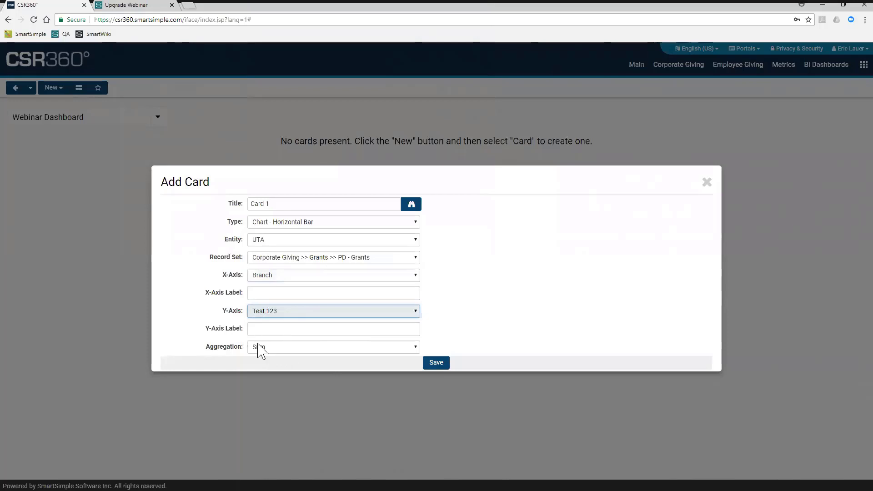
- Label the card's X-axis Regional Office and its Y-axis Total Dollars
{"action": "left_click", "coordinate": [270, 292]}
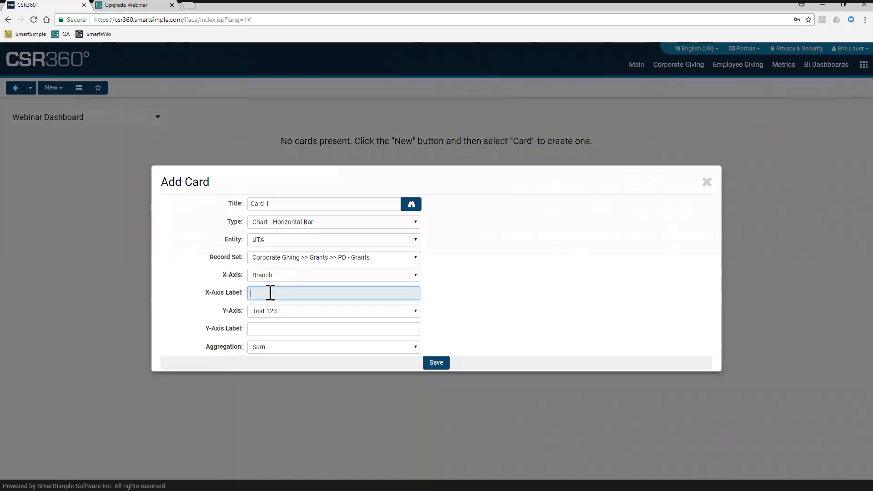
{"action": "type", "text": "Regional Office"}
{"action": "key", "text": "Tab"}
{"action": "key", "text": "Tab"}
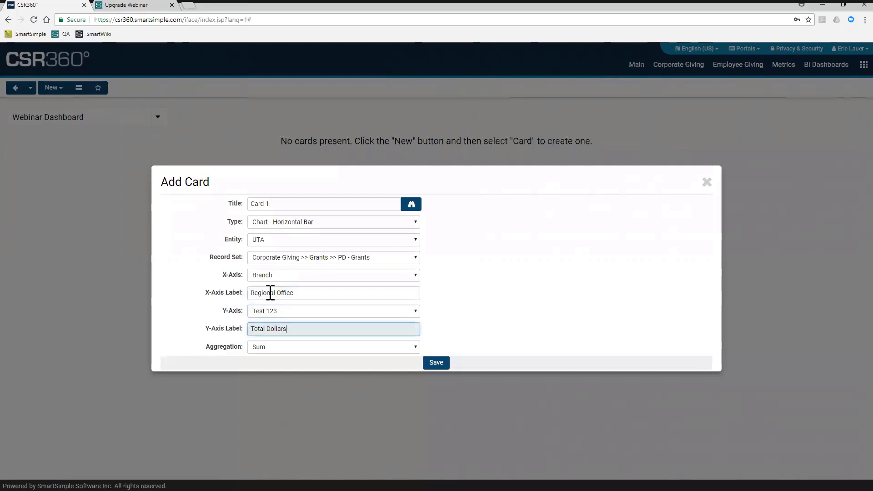
- Keep Sum as the card's aggregation and save the card
{"action": "left_click", "coordinate": [276, 348]}
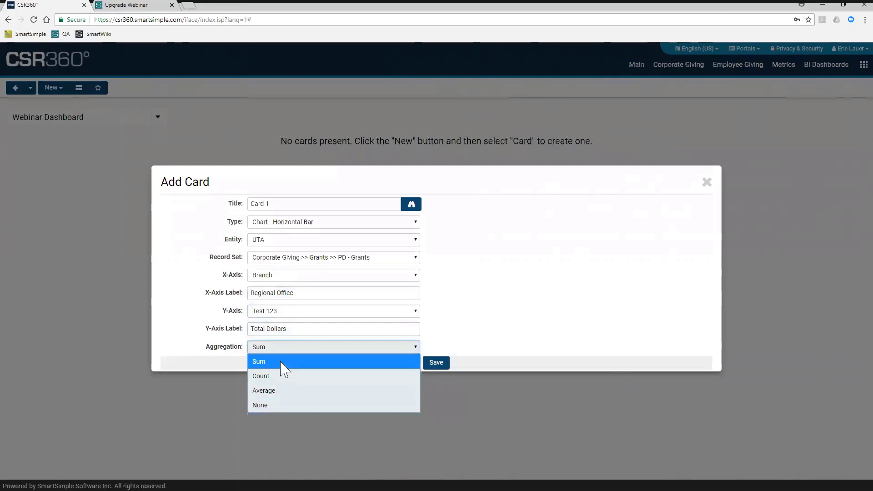
{"action": "left_click", "coordinate": [283, 366]}
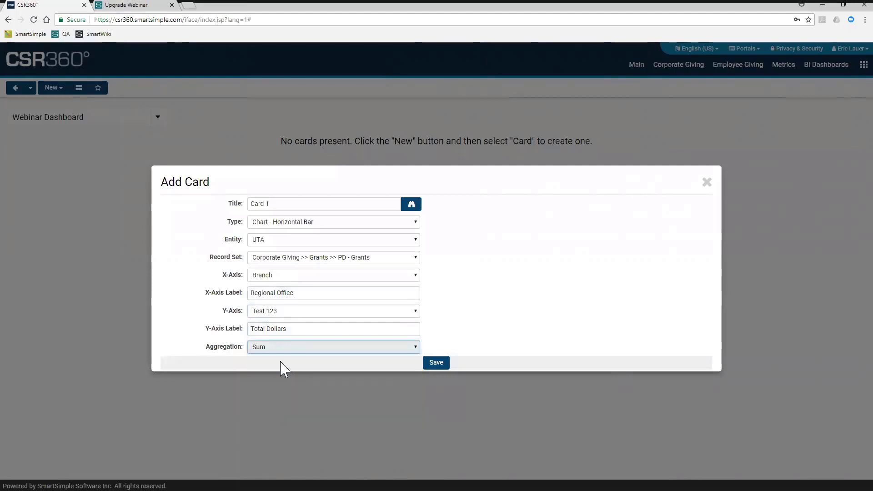
{"action": "left_click", "coordinate": [430, 366]}
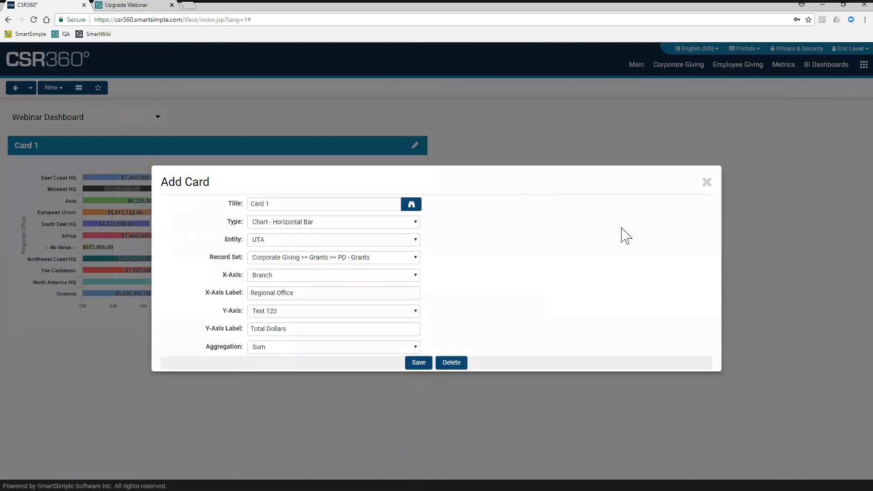
- Close the card settings, drill into Card 1's European Union bar and return to the full chart
{"action": "left_click", "coordinate": [704, 185]}
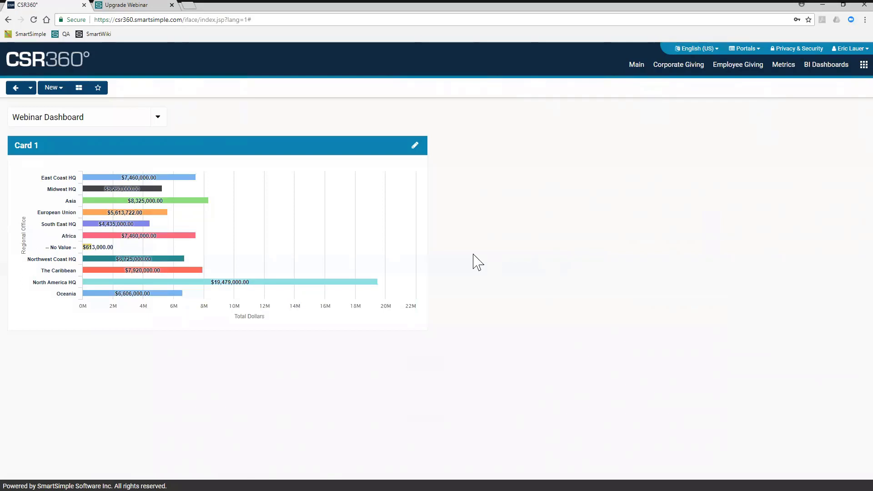
{"action": "mouse_move", "coordinate": [246, 283]}
{"action": "left_click", "coordinate": [156, 213]}
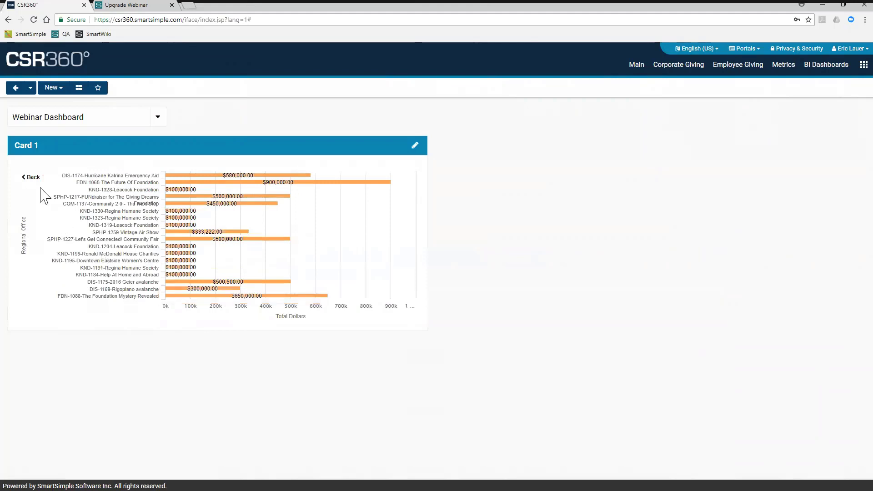
{"action": "left_click", "coordinate": [31, 176]}
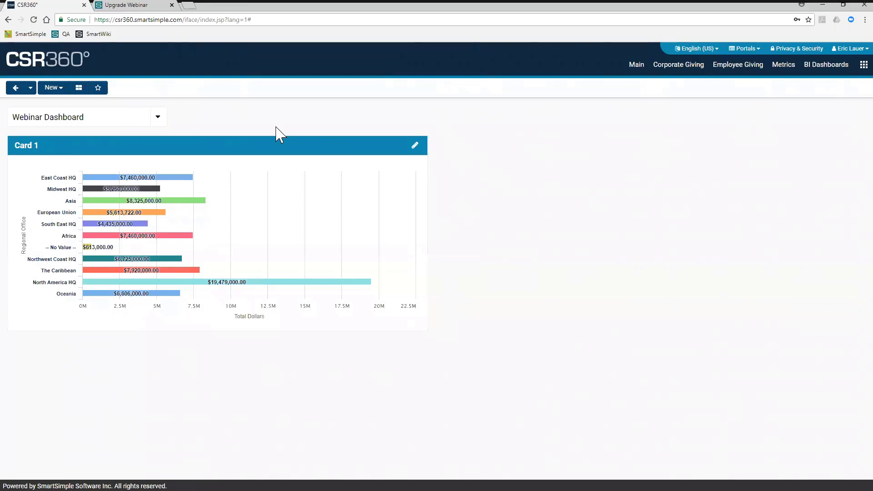
- Start a new dashboard card titled Card 2 with the Chart - Pie type
{"action": "left_click", "coordinate": [53, 88]}
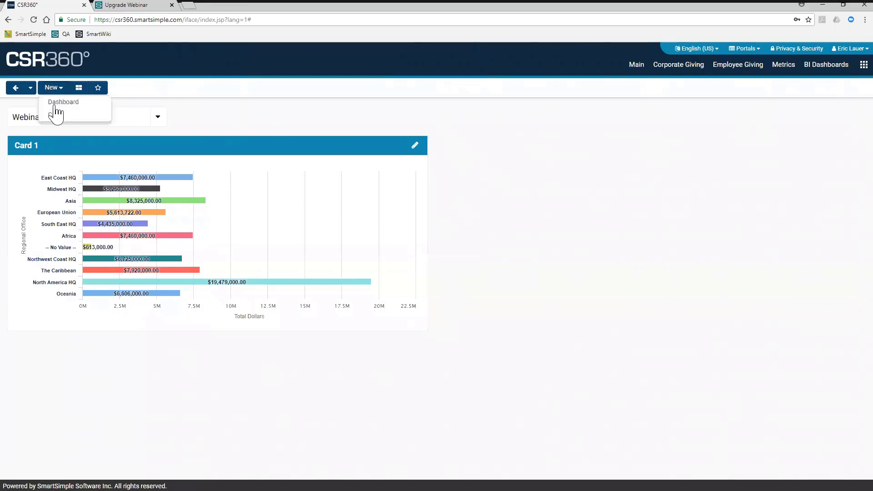
{"action": "left_click", "coordinate": [55, 115]}
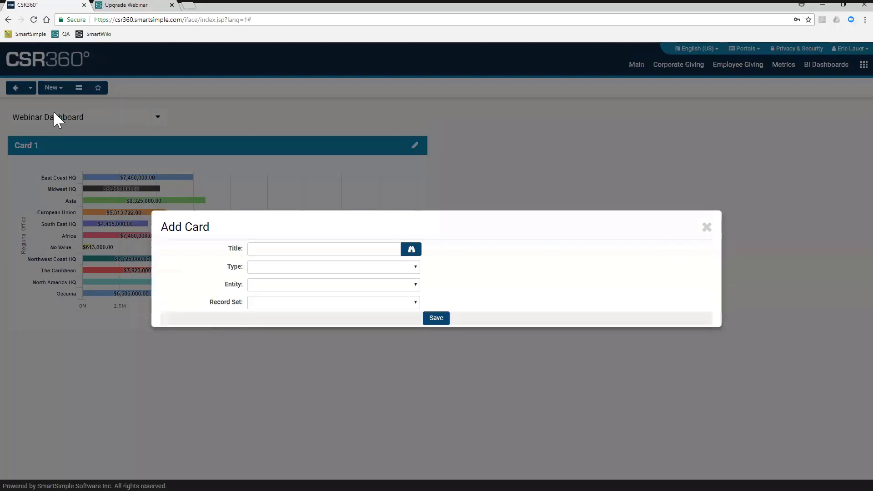
{"action": "left_click", "coordinate": [276, 249]}
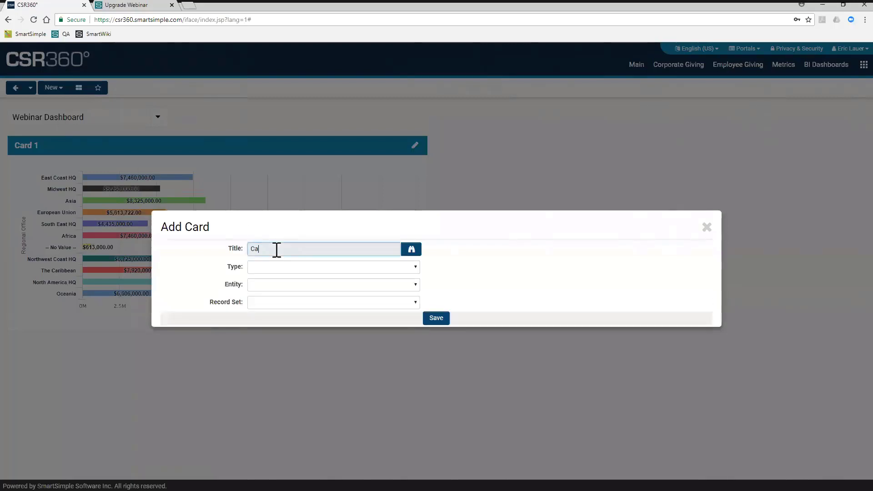
{"action": "left_click", "coordinate": [278, 268]}
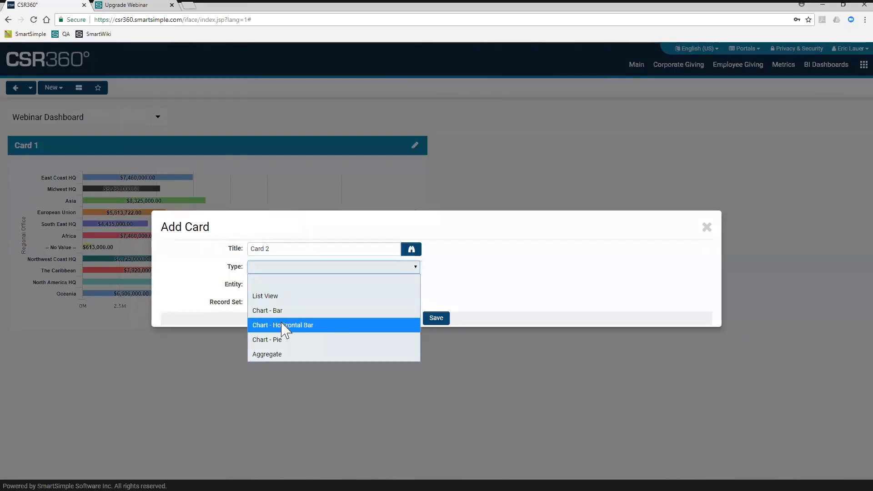
{"action": "left_click", "coordinate": [280, 339]}
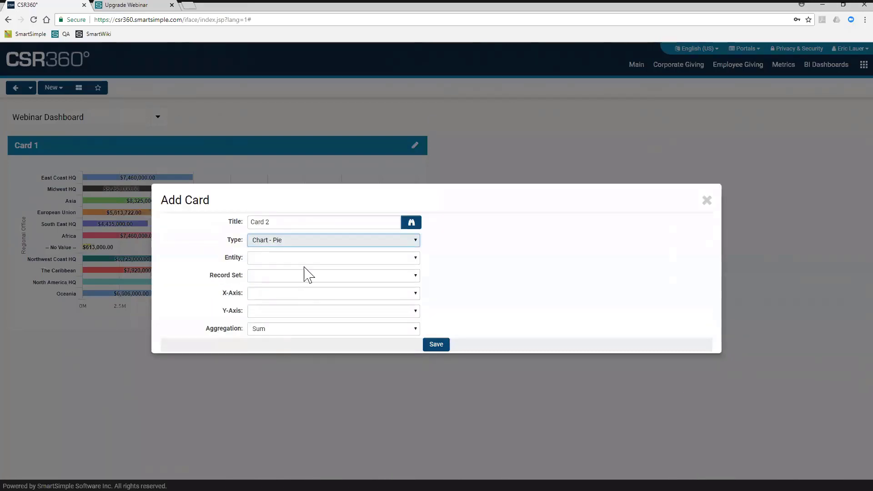
- Set Card 2's entity to Companies and its record set to Causes
{"action": "left_click", "coordinate": [309, 257]}
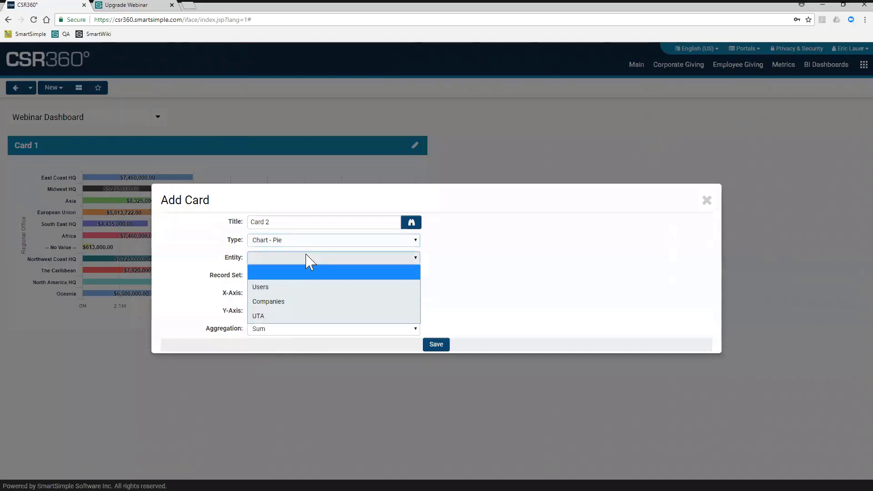
{"action": "left_click", "coordinate": [285, 306]}
{"action": "left_click", "coordinate": [265, 278]}
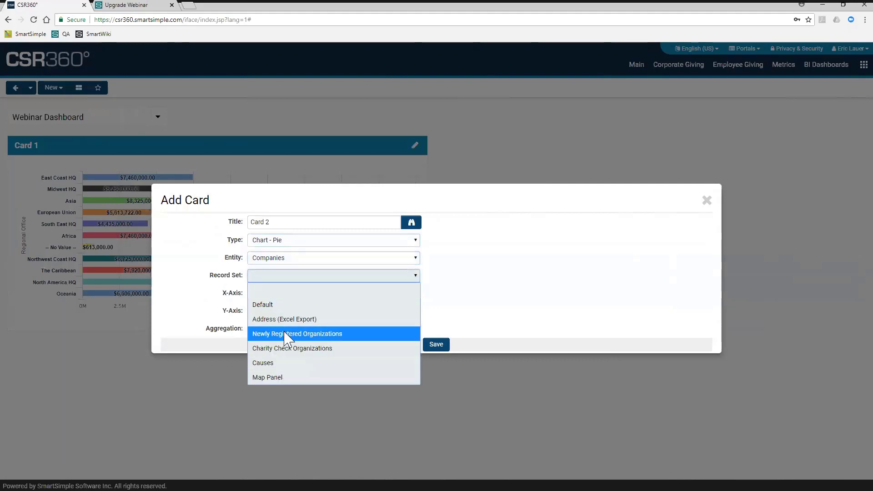
{"action": "left_click", "coordinate": [283, 364]}
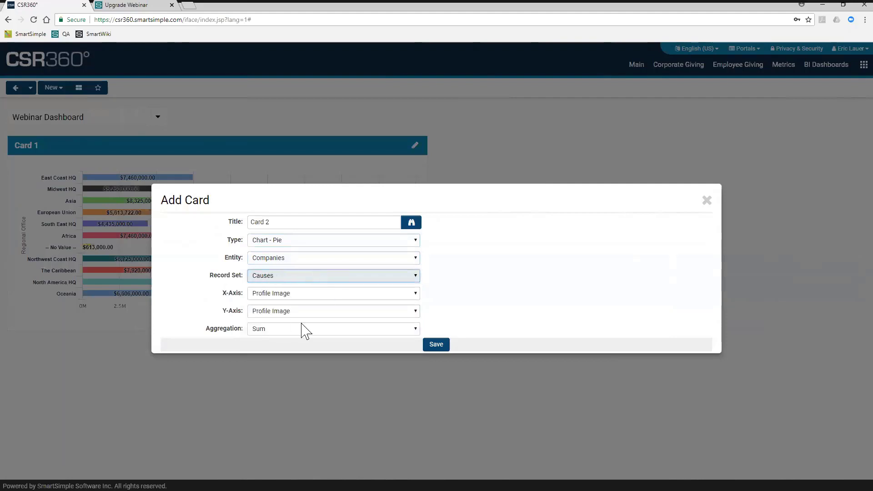
- Set Card 2's X-axis to Cause Category and its Y-axis to State
{"action": "left_click", "coordinate": [289, 295]}
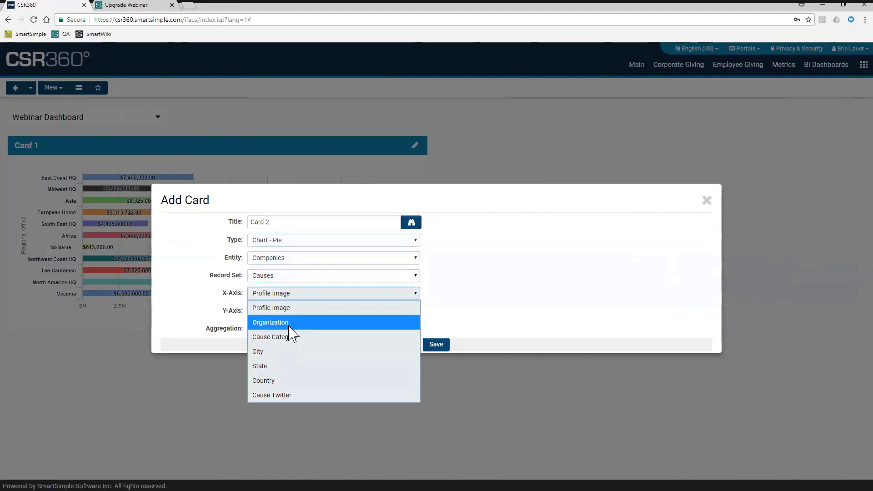
{"action": "left_click", "coordinate": [291, 338]}
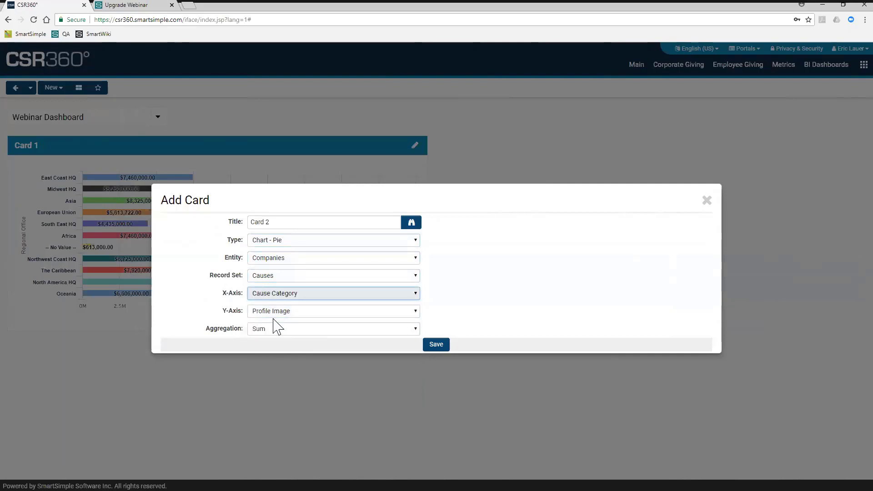
{"action": "left_click", "coordinate": [273, 313]}
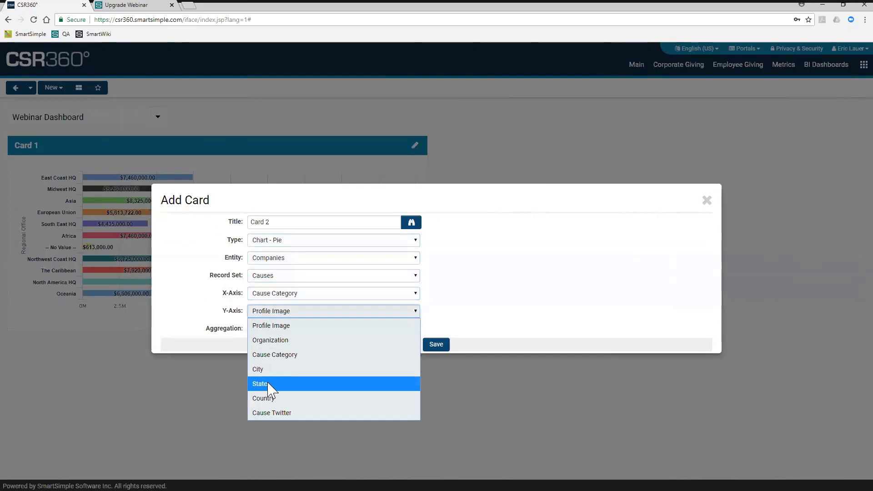
{"action": "left_click", "coordinate": [269, 385]}
- Set Card 2's aggregation to Count, save the card and close its settings
{"action": "left_click", "coordinate": [278, 332]}
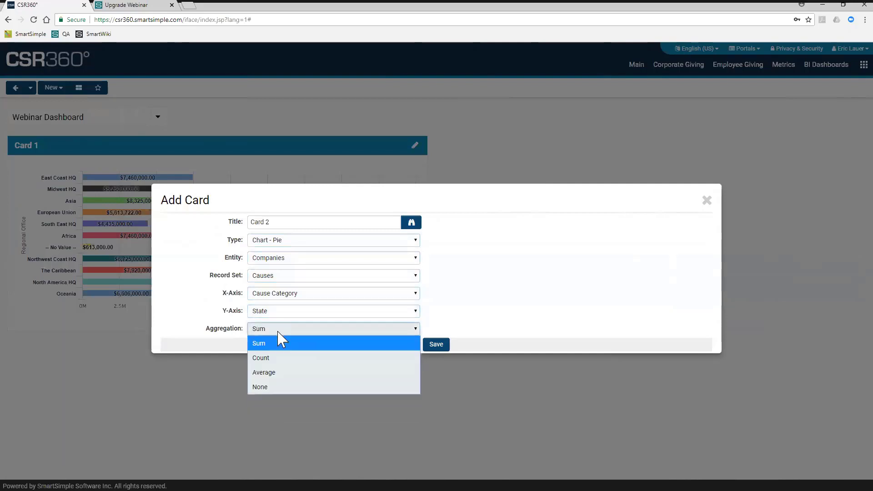
{"action": "left_click", "coordinate": [275, 358]}
{"action": "left_click", "coordinate": [428, 346]}
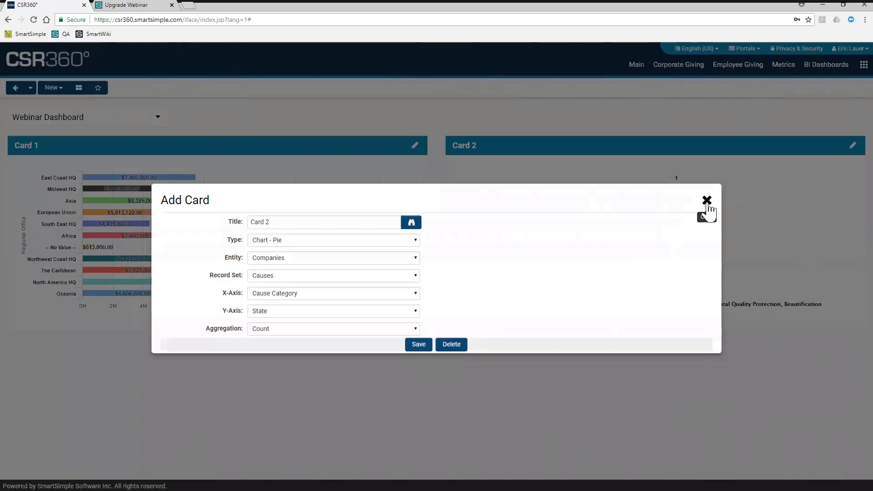
{"action": "left_click", "coordinate": [706, 200]}
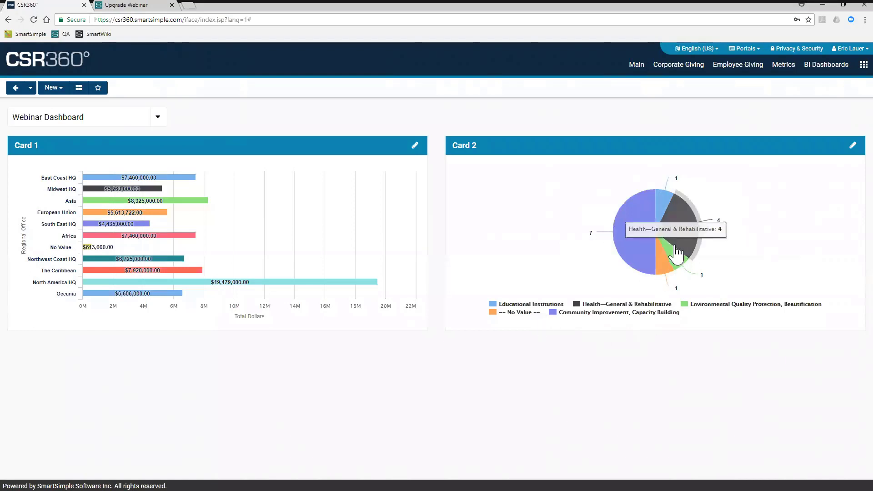
- Drill into the pie chart's Community Improvement, Capacity Building slice and return to the full pie
{"action": "left_click", "coordinate": [635, 246]}
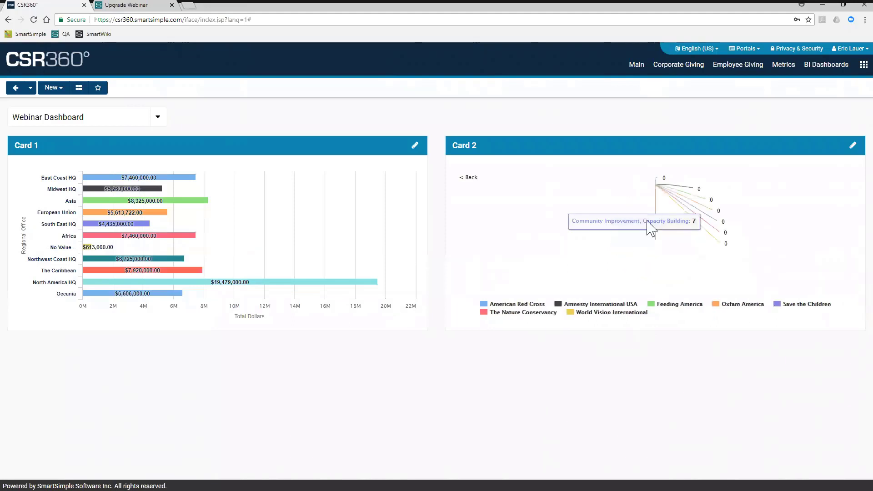
{"action": "left_click", "coordinate": [471, 178]}
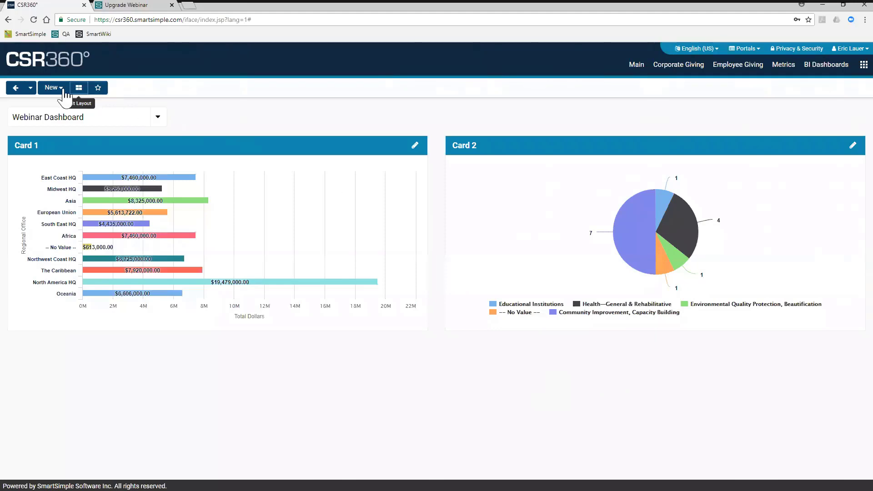
- Start a new dashboard card titled Card 3 with the List View type
{"action": "left_click", "coordinate": [54, 88]}
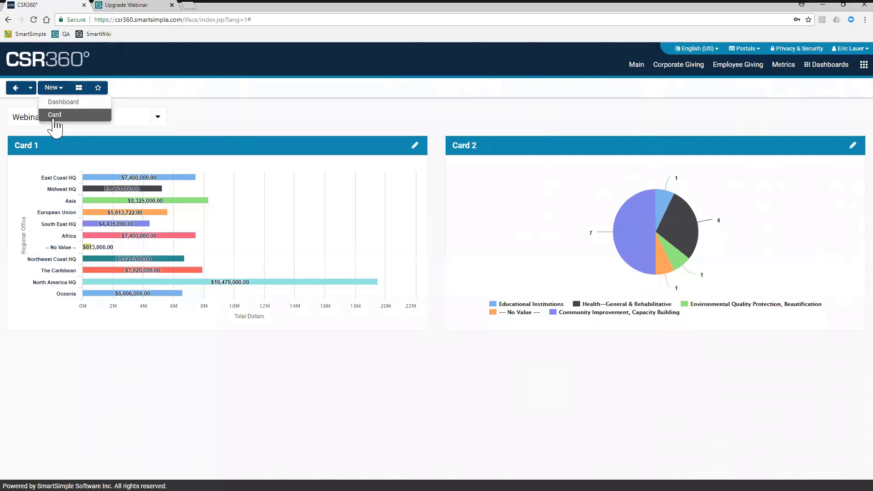
{"action": "left_click", "coordinate": [53, 114]}
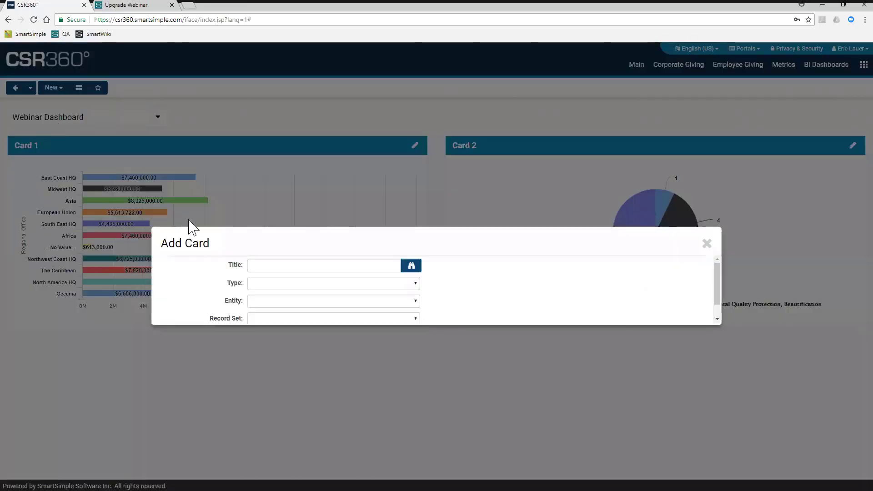
{"action": "left_click", "coordinate": [268, 253]}
{"action": "type", "text": "Card 3"}
{"action": "left_click", "coordinate": [291, 268]}
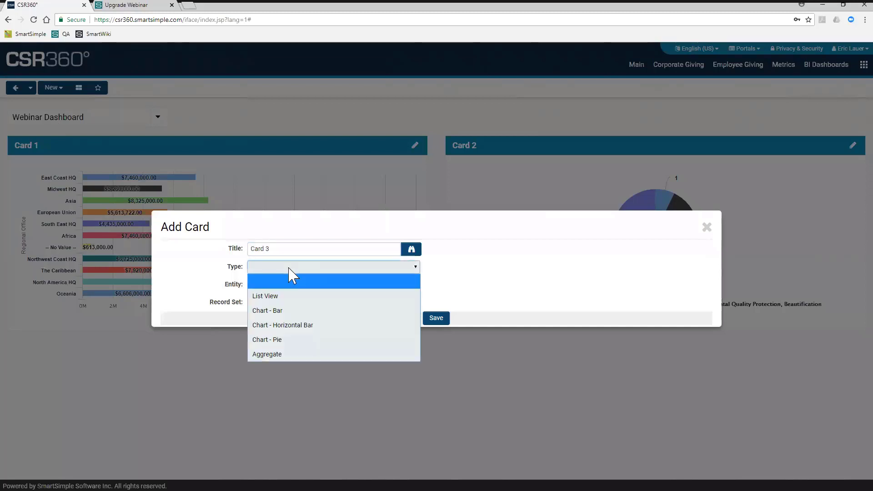
{"action": "left_click", "coordinate": [283, 296]}
- Set Card 3's entity to UTA and its record set to Corporate Giving >> Grants >> Approved, and save the card
{"action": "left_click", "coordinate": [272, 285]}
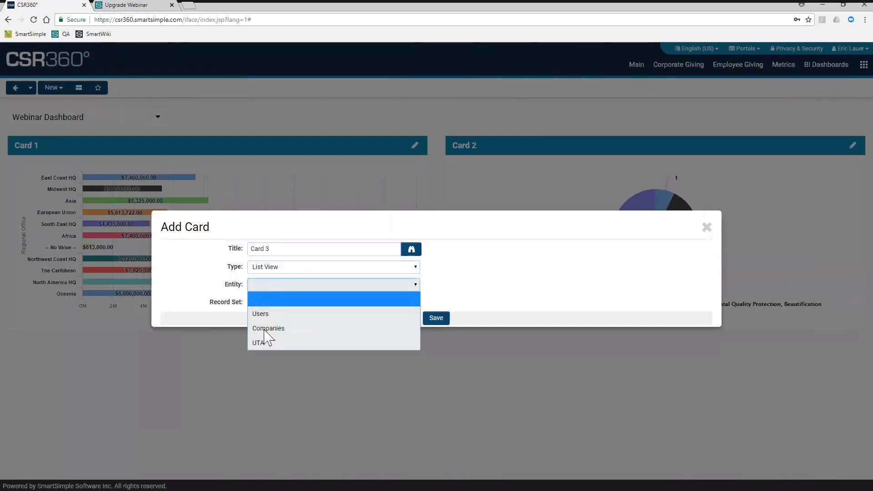
{"action": "left_click", "coordinate": [262, 342]}
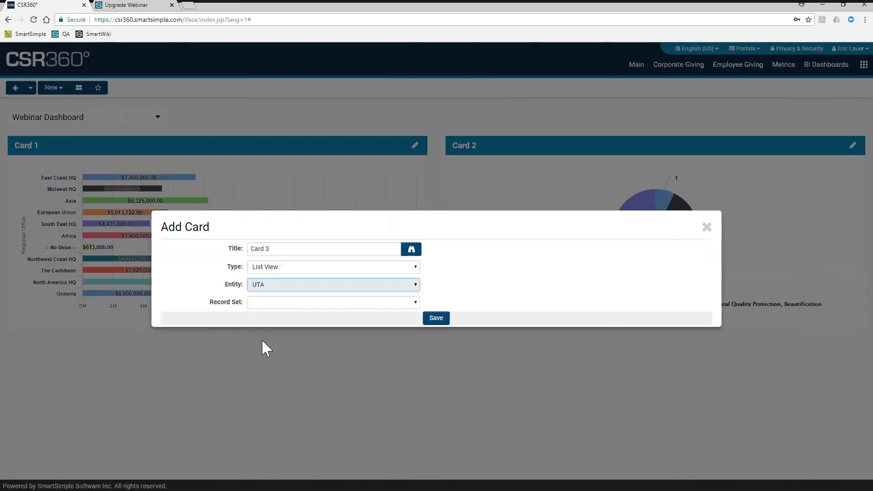
{"action": "left_click", "coordinate": [286, 305]}
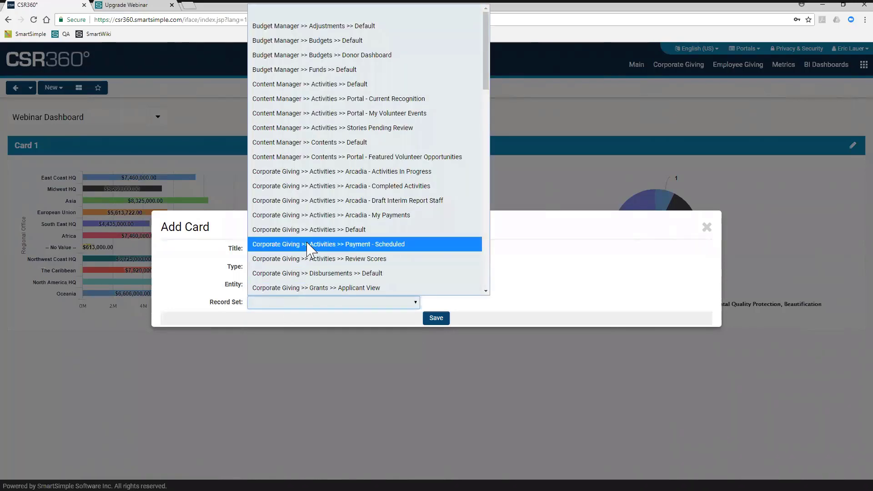
{"action": "scroll", "coordinate": [307, 249], "scroll_direction": "down", "scroll_amount": 3}
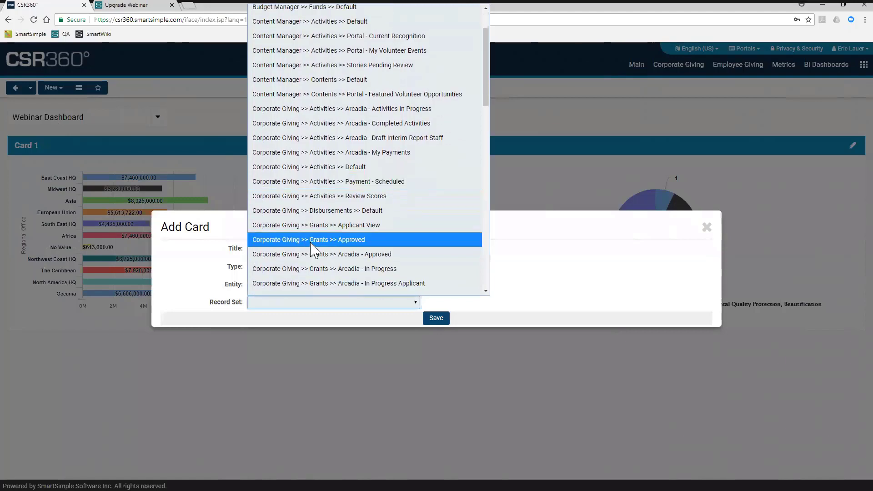
{"action": "left_click", "coordinate": [311, 243]}
{"action": "left_click", "coordinate": [430, 319]}
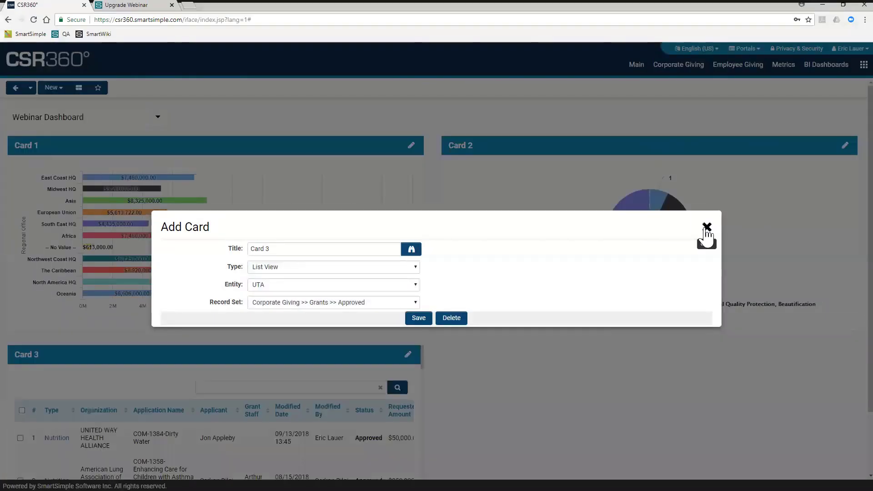
{"action": "left_click", "coordinate": [707, 230]}
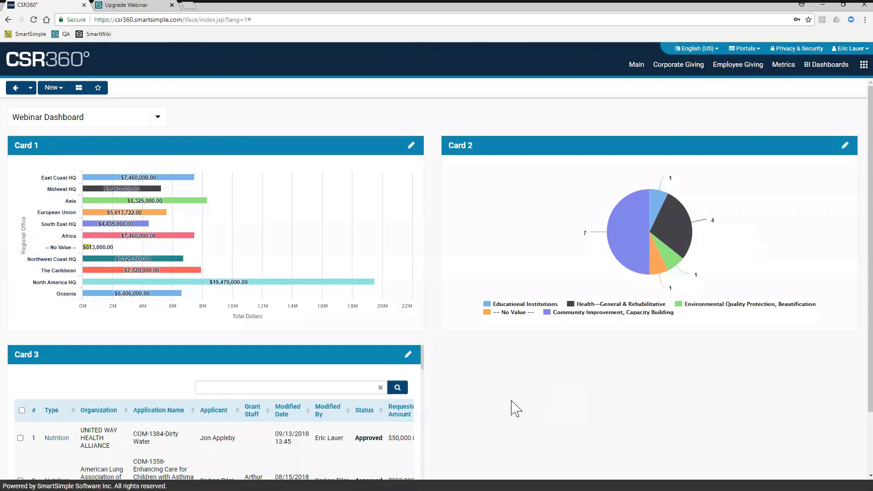
- Look through the approved grants listed in Card 3
{"action": "scroll", "coordinate": [515, 408], "scroll_direction": "down", "scroll_amount": 2}
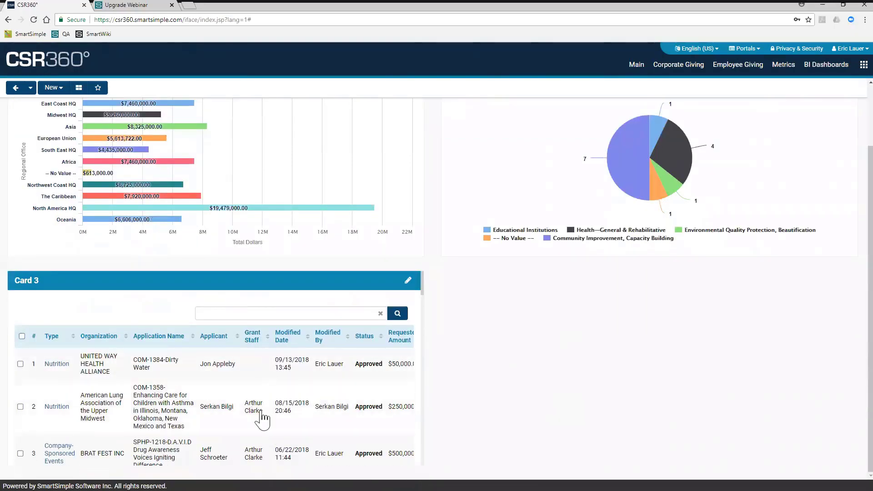
{"action": "scroll", "coordinate": [303, 400], "scroll_direction": "down", "scroll_amount": 20}
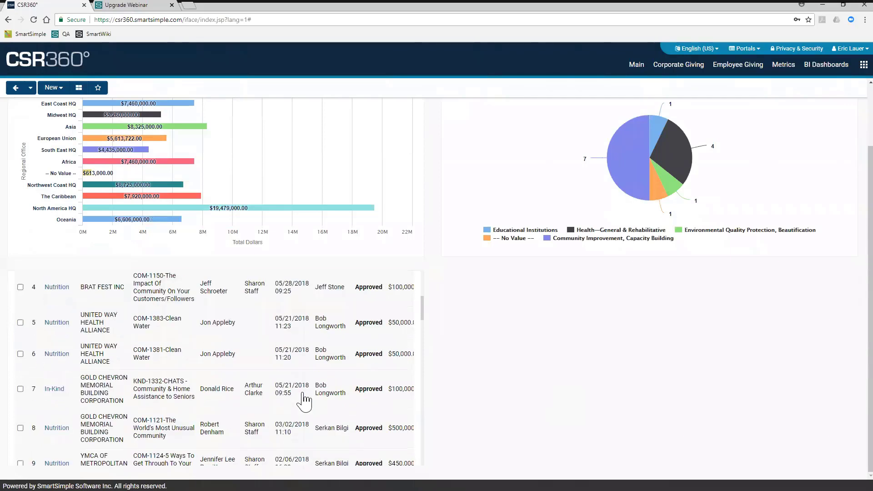
{"action": "scroll", "coordinate": [303, 400], "scroll_direction": "up", "scroll_amount": 20}
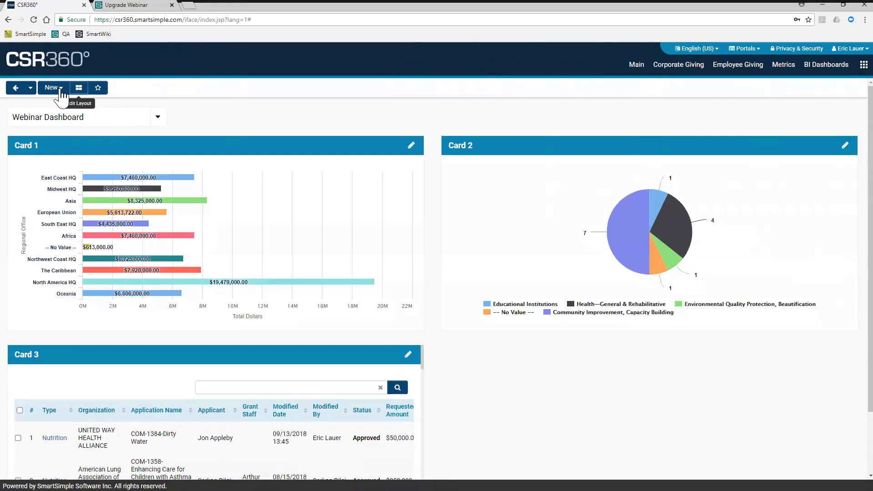
- Start a new card titled Card 4 with the Aggregate type and add a blank aggregate to it
{"action": "left_click", "coordinate": [52, 88]}
{"action": "left_click", "coordinate": [55, 122]}
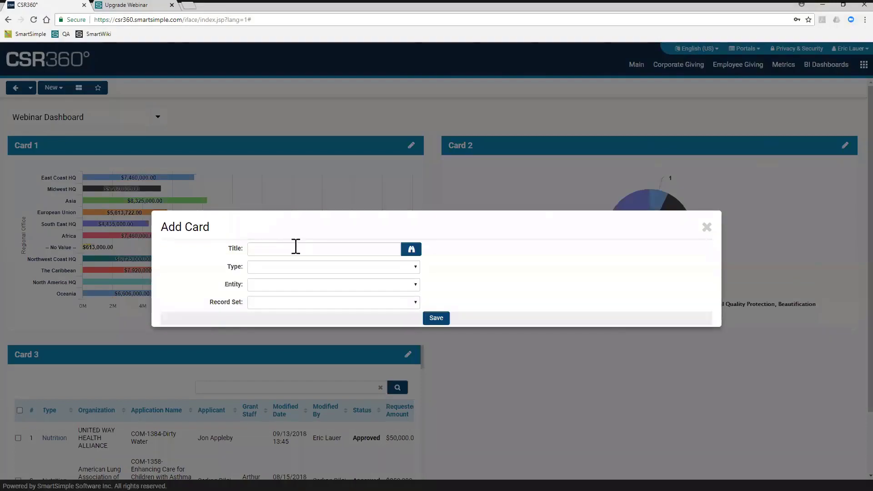
{"action": "left_click", "coordinate": [295, 248]}
{"action": "type", "text": "Card 4"}
{"action": "left_click", "coordinate": [291, 267]}
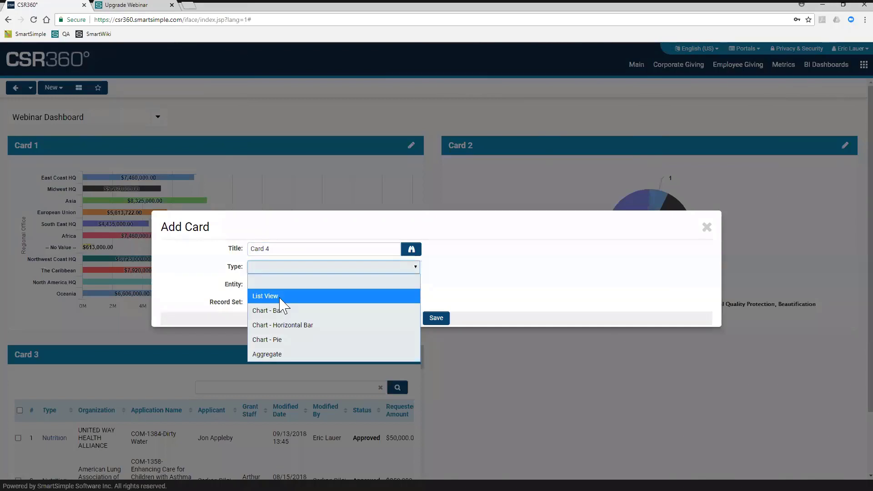
{"action": "left_click", "coordinate": [275, 354]}
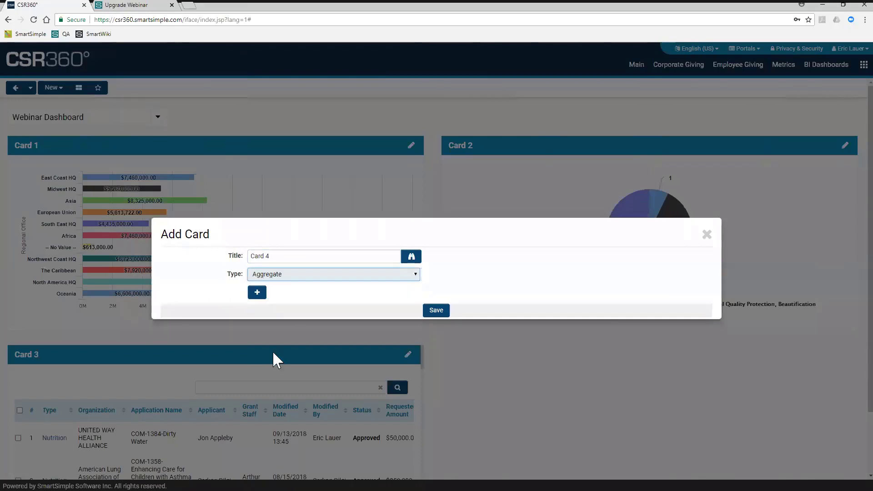
{"action": "left_click", "coordinate": [257, 293]}
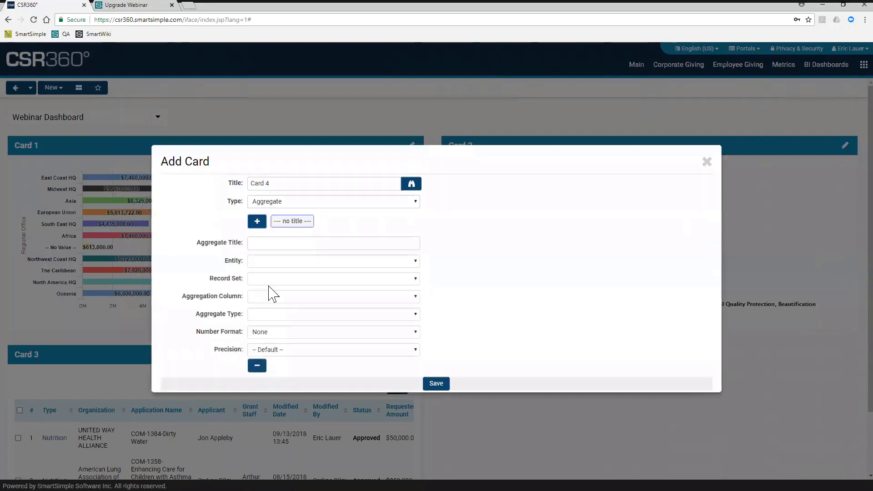
- Title Card 4's blank aggregate Staff, with the Users entity and the Employees record set
{"action": "left_click", "coordinate": [286, 246]}
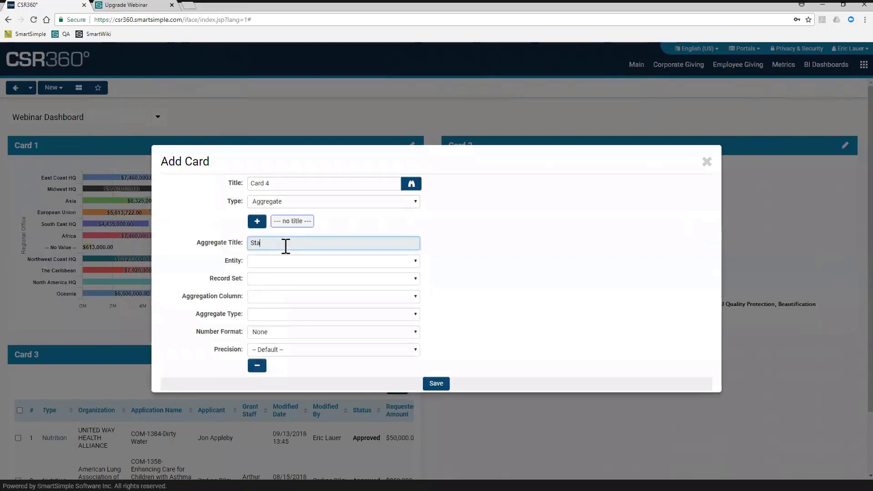
{"action": "key", "text": "Tab"}
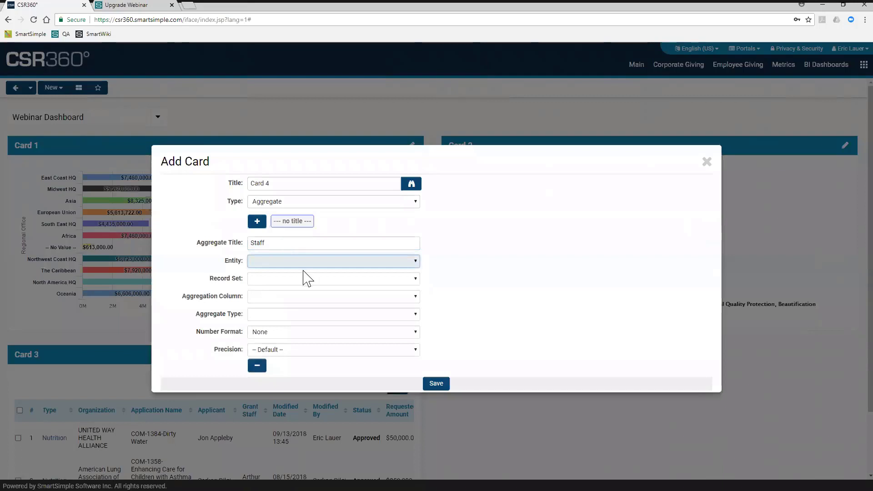
{"action": "left_click", "coordinate": [303, 264]}
{"action": "left_click", "coordinate": [288, 293]}
{"action": "left_click", "coordinate": [281, 279]}
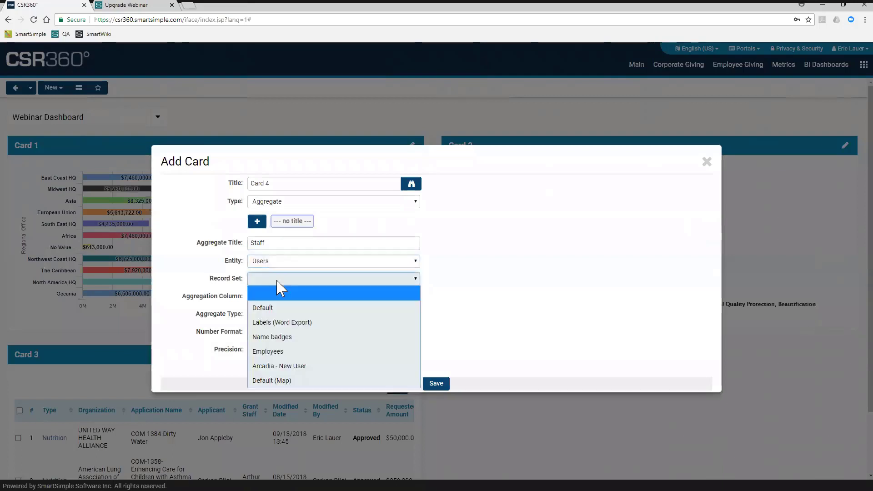
{"action": "left_click", "coordinate": [278, 353]}
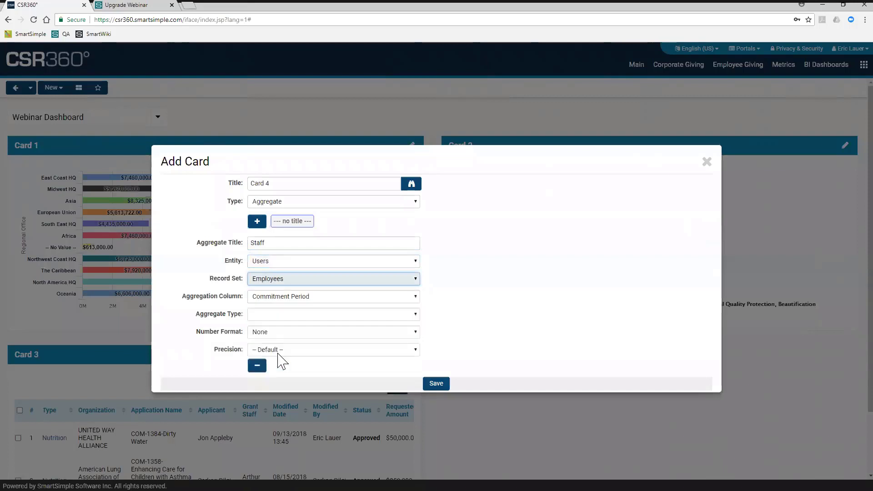
- Aggregate the Email column by Count with number format None and Whole Number precision, and save the card
{"action": "left_click", "coordinate": [291, 297]}
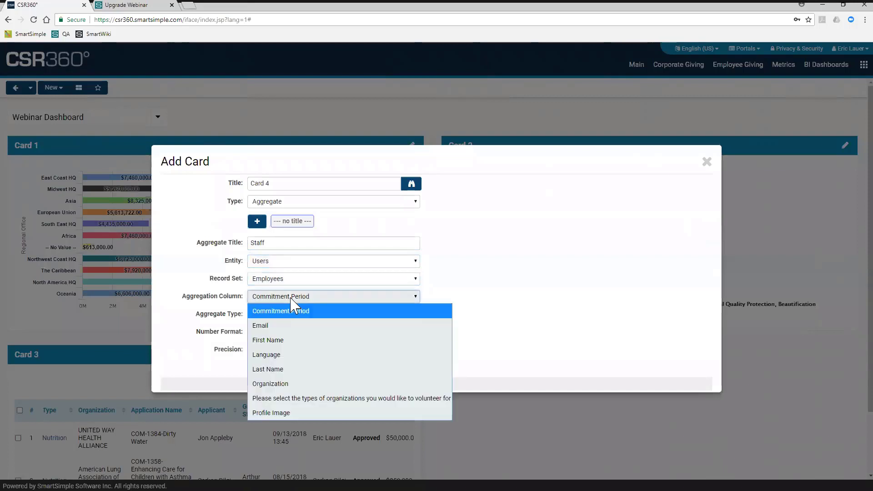
{"action": "left_click", "coordinate": [281, 330]}
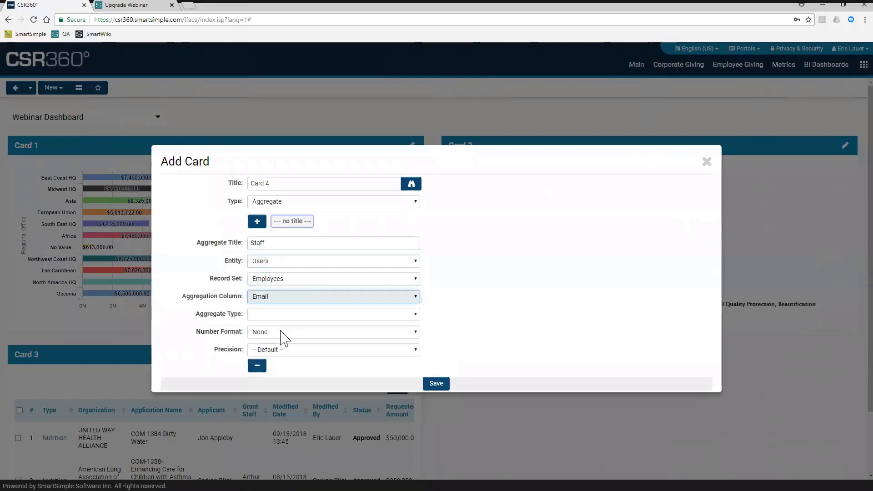
{"action": "left_click", "coordinate": [271, 314]}
{"action": "left_click", "coordinate": [270, 314]}
{"action": "left_click", "coordinate": [269, 314]}
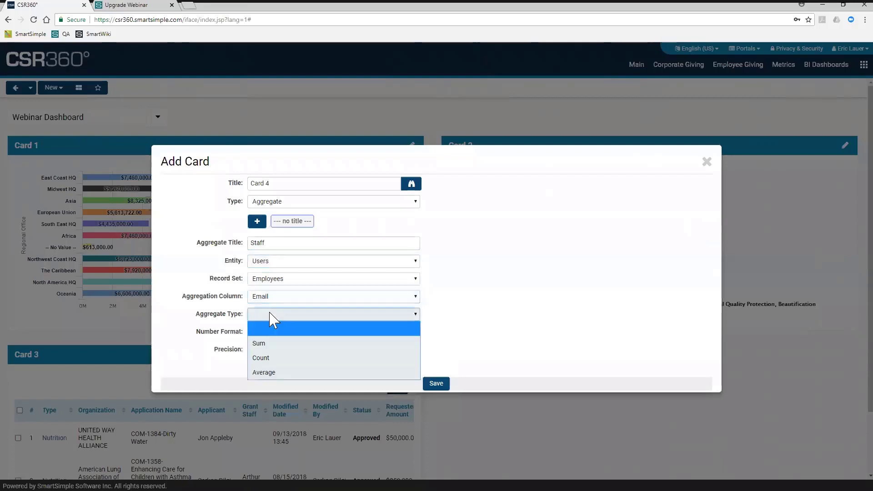
{"action": "left_click", "coordinate": [263, 356]}
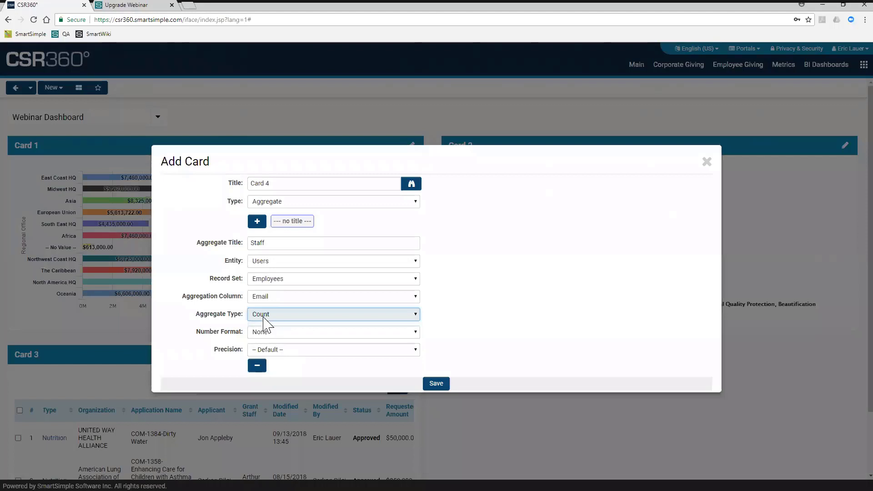
{"action": "left_click", "coordinate": [266, 332]}
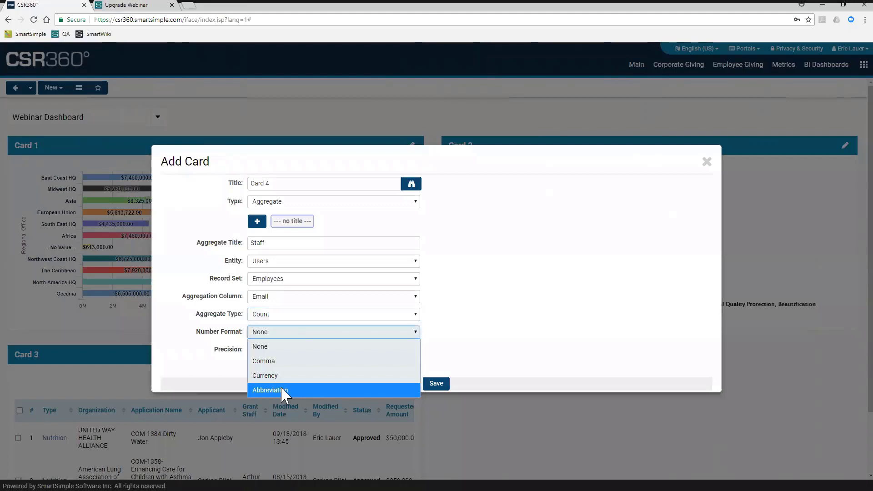
{"action": "left_click", "coordinate": [275, 347]}
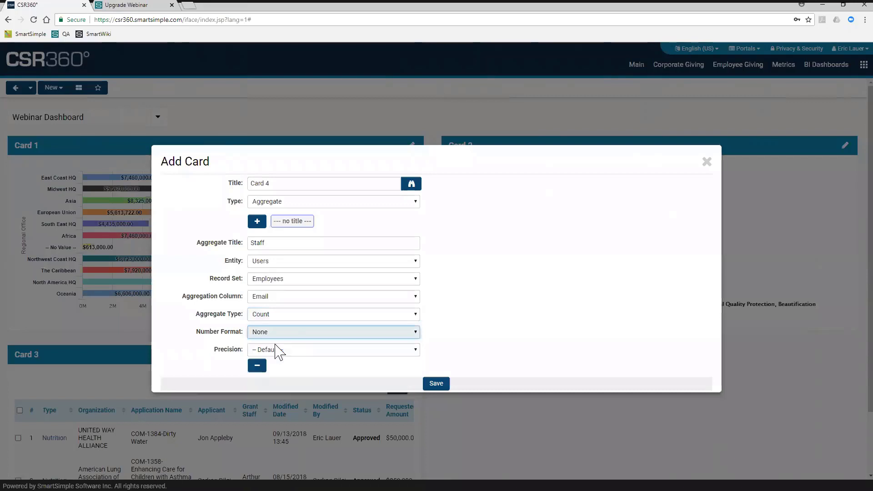
{"action": "left_click", "coordinate": [304, 354]}
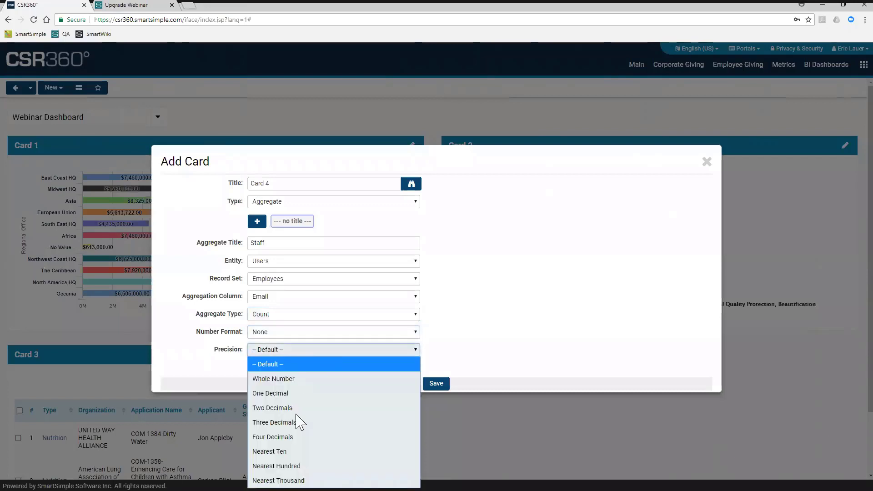
{"action": "left_click", "coordinate": [310, 380]}
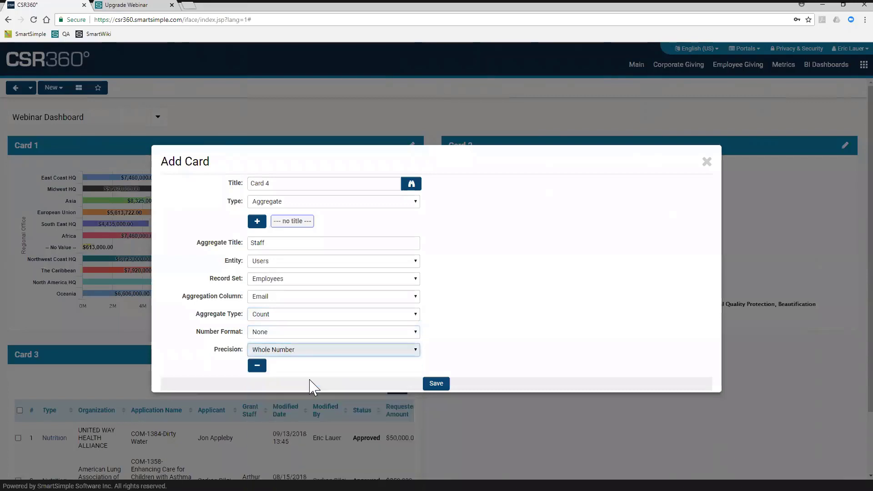
{"action": "left_click", "coordinate": [435, 384]}
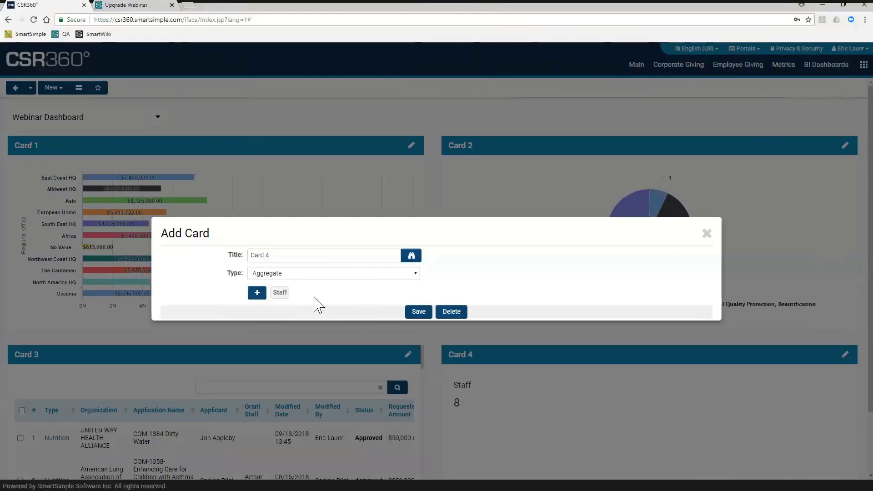
- Add a second aggregate titled Regions to Card 4, using the Companies entity and the Default record set
{"action": "left_click", "coordinate": [253, 296]}
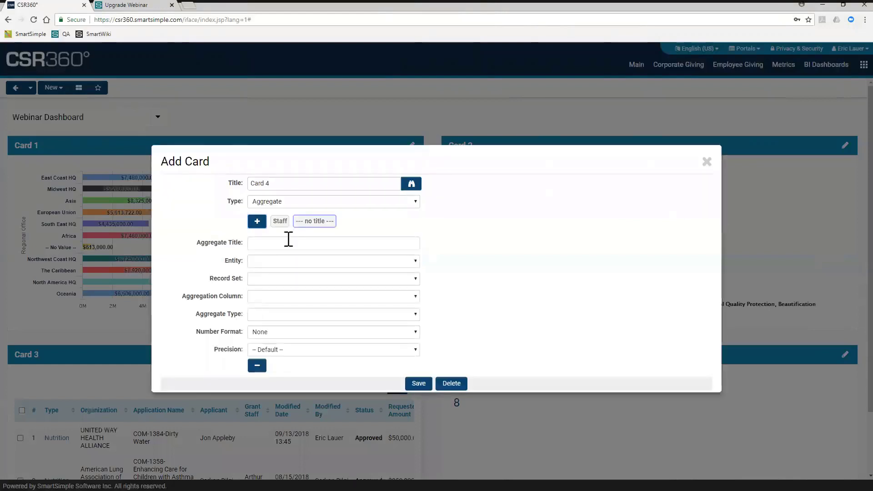
{"action": "left_click", "coordinate": [287, 241]}
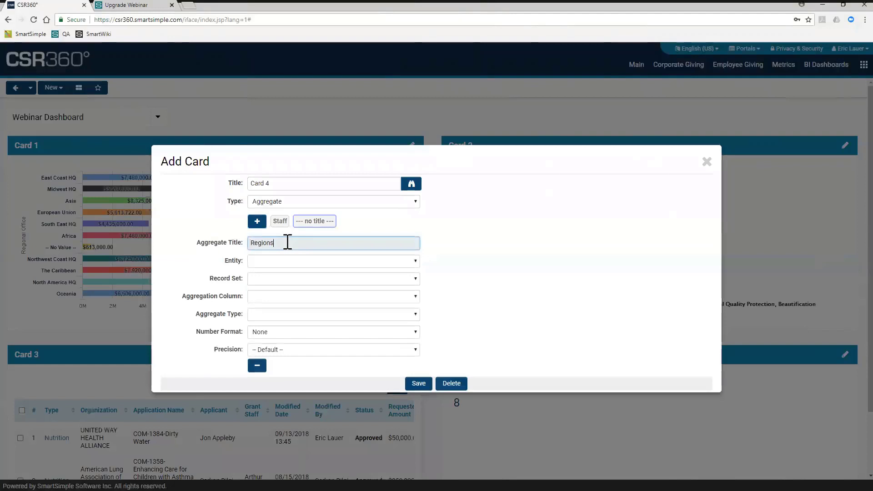
{"action": "key", "text": "Tab"}
{"action": "left_click", "coordinate": [287, 265]}
{"action": "key", "text": "Down"}
{"action": "key", "text": "Down"}
{"action": "key", "text": "Return"}
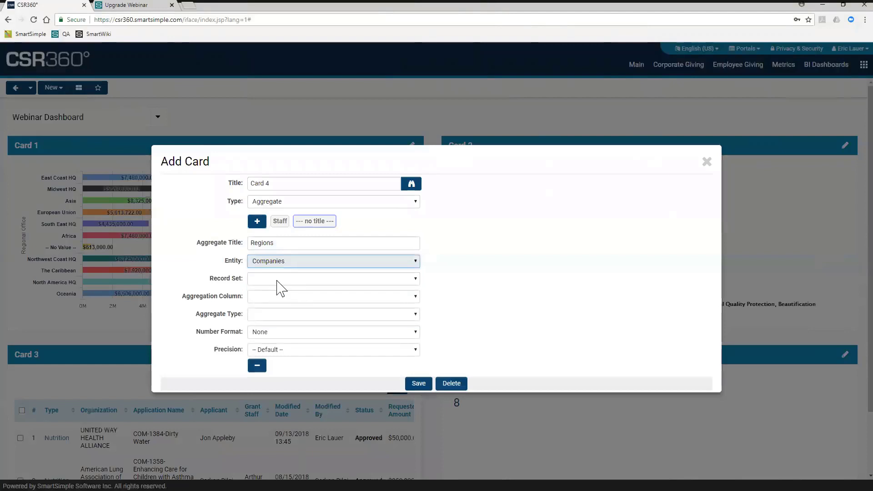
{"action": "left_click", "coordinate": [280, 279]}
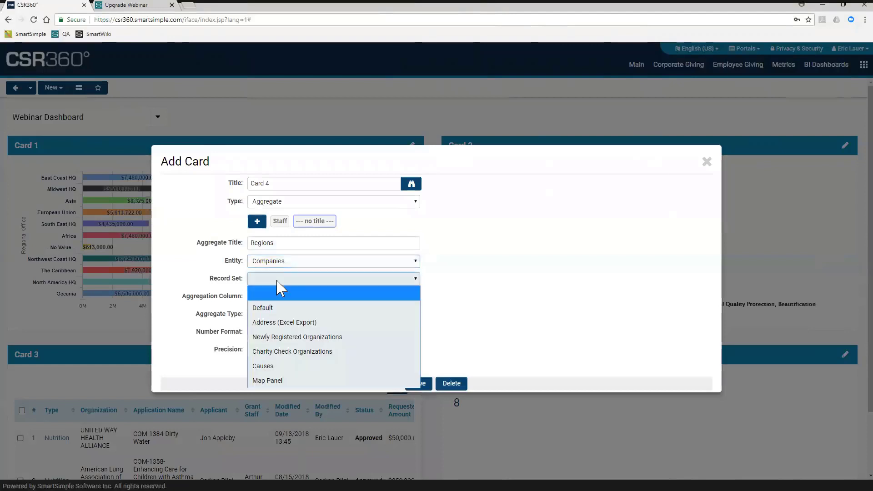
{"action": "left_click", "coordinate": [275, 312]}
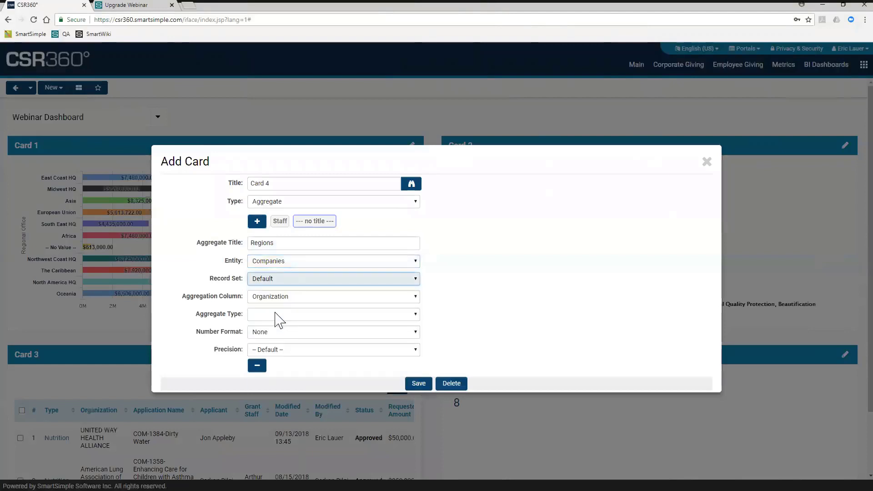
- Set the Regions aggregate to Count the Organization column with Whole Number precision, save the card and close its settings
{"action": "left_click", "coordinate": [285, 298]}
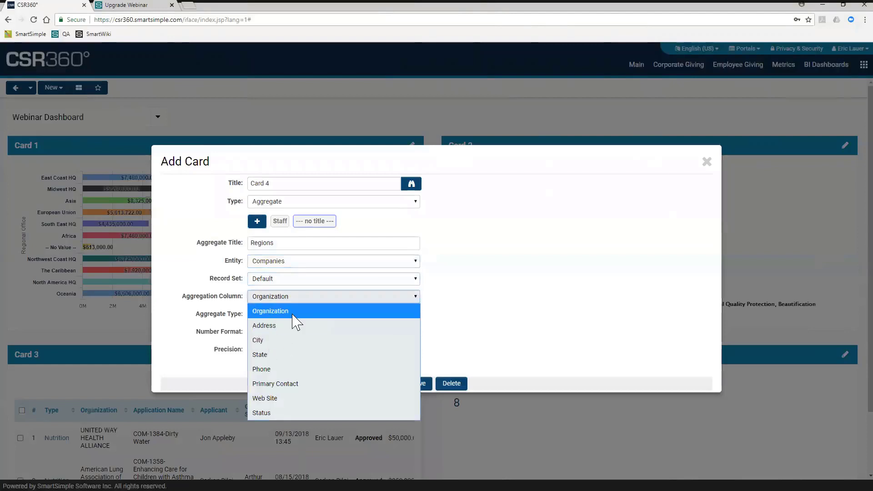
{"action": "left_click", "coordinate": [293, 315]}
{"action": "left_click", "coordinate": [275, 315]}
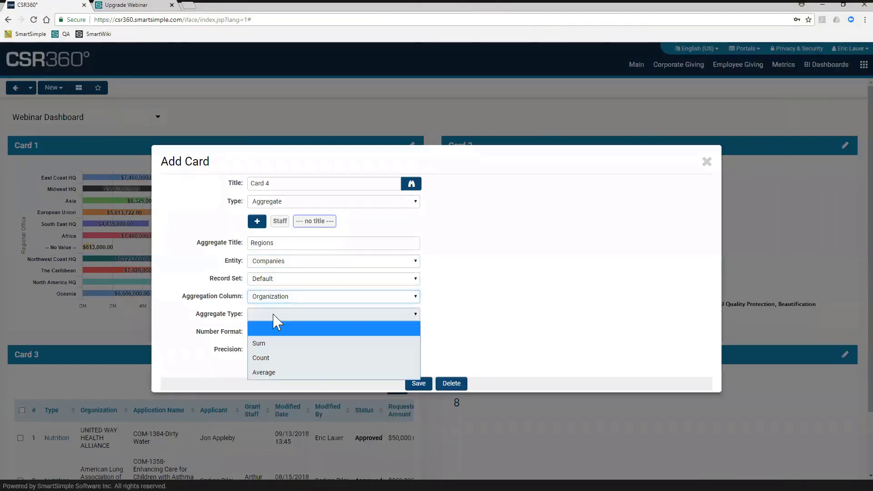
{"action": "left_click", "coordinate": [268, 355]}
{"action": "left_click", "coordinate": [274, 350]}
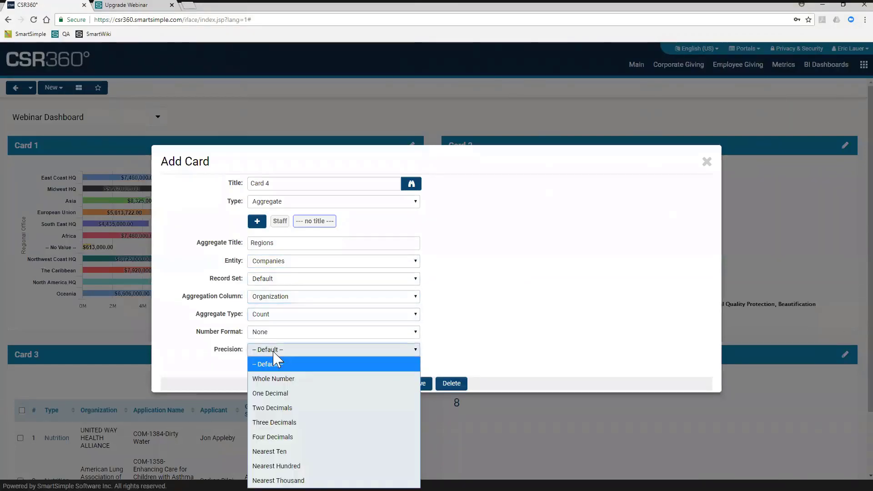
{"action": "left_click", "coordinate": [273, 379]}
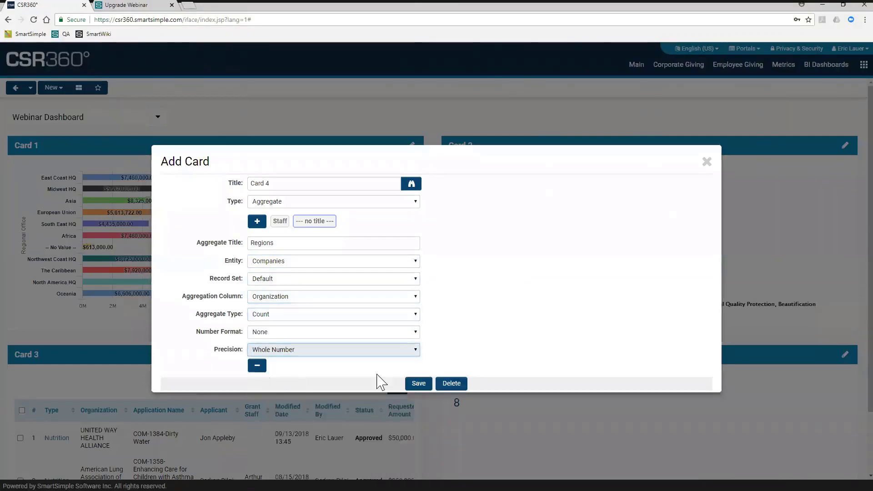
{"action": "left_click", "coordinate": [419, 384]}
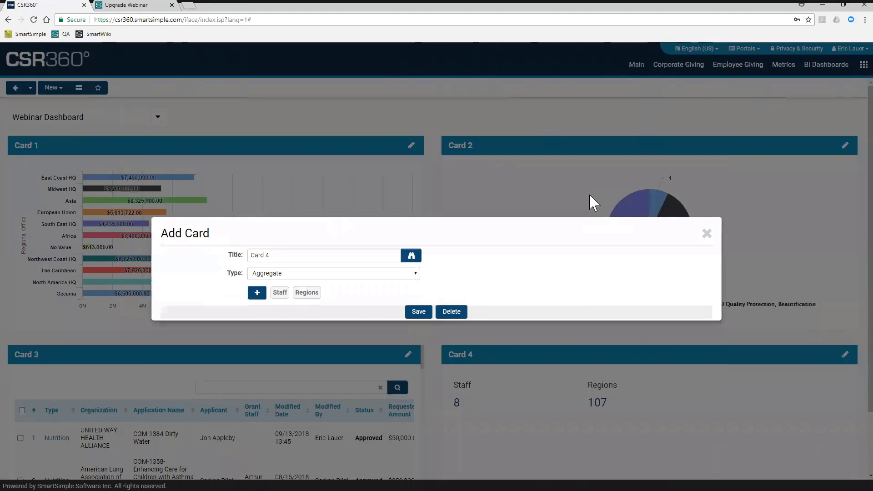
{"action": "left_click", "coordinate": [707, 234]}
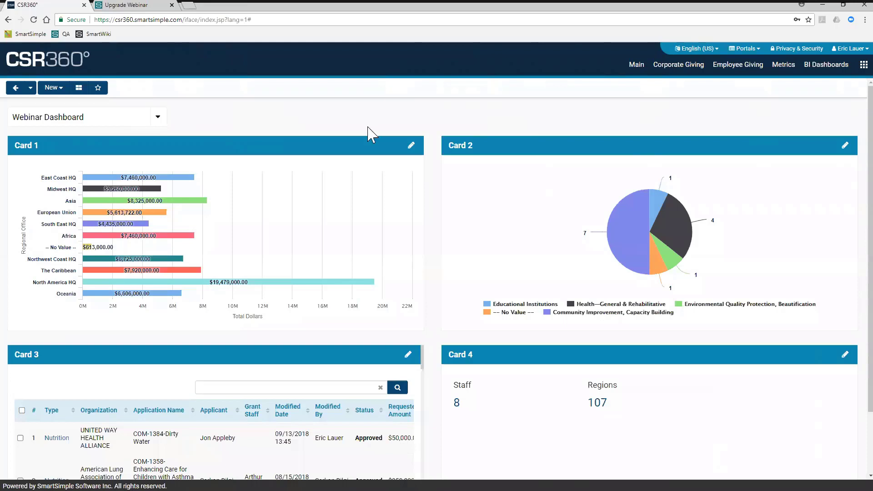
- Review Card 1's settings and close them without changes
{"action": "left_click", "coordinate": [410, 145]}
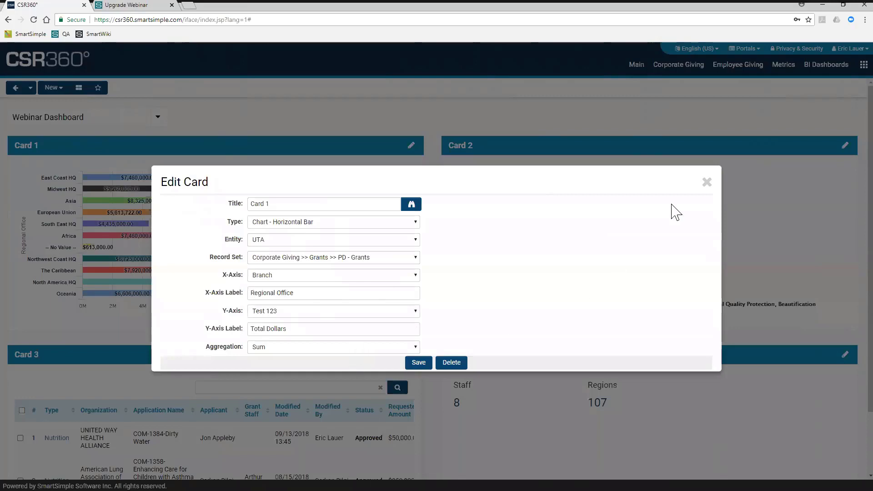
{"action": "left_click", "coordinate": [707, 182]}
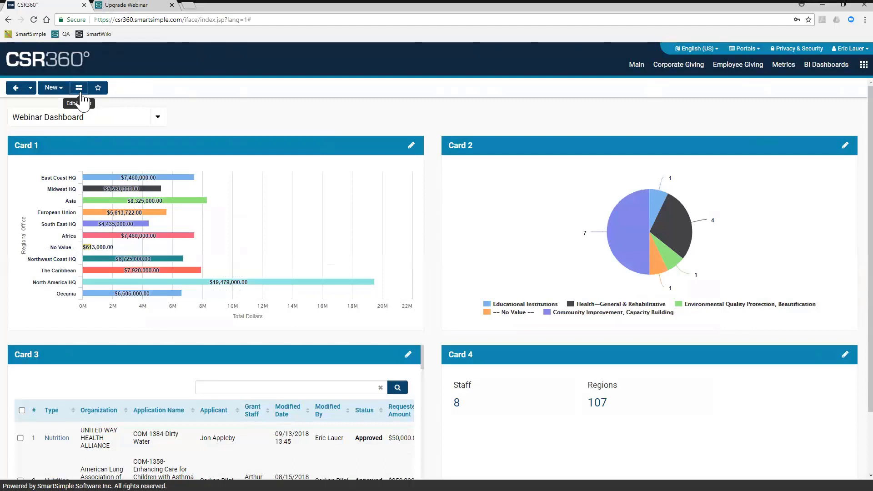
- Apply the dashboard layout with full-width first and last cards and paired cards between them, and save
{"action": "left_click", "coordinate": [81, 93]}
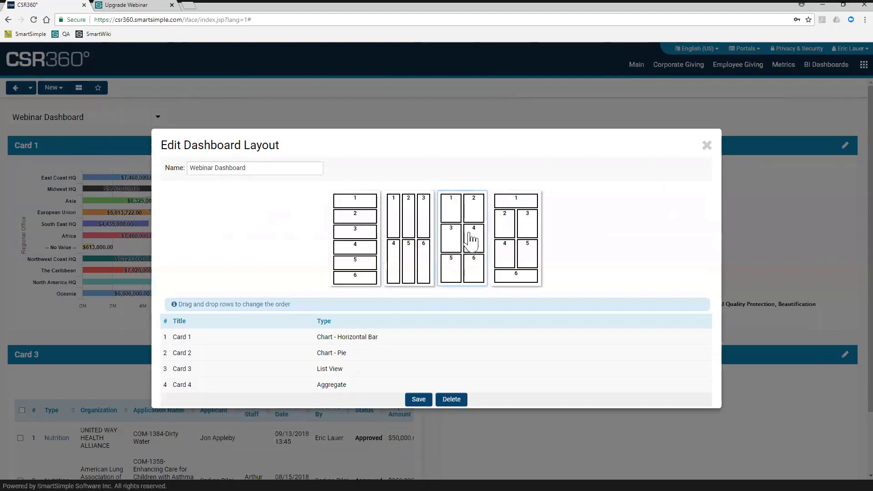
{"action": "left_click", "coordinate": [523, 237]}
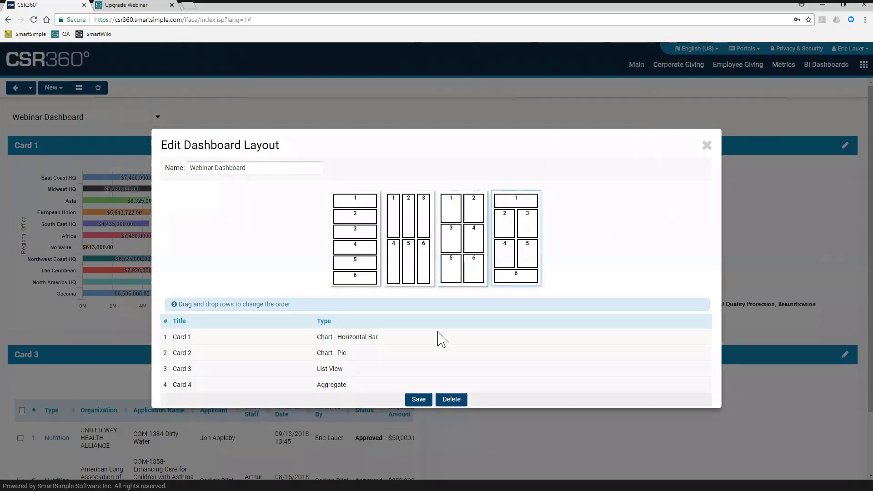
{"action": "left_click", "coordinate": [414, 401]}
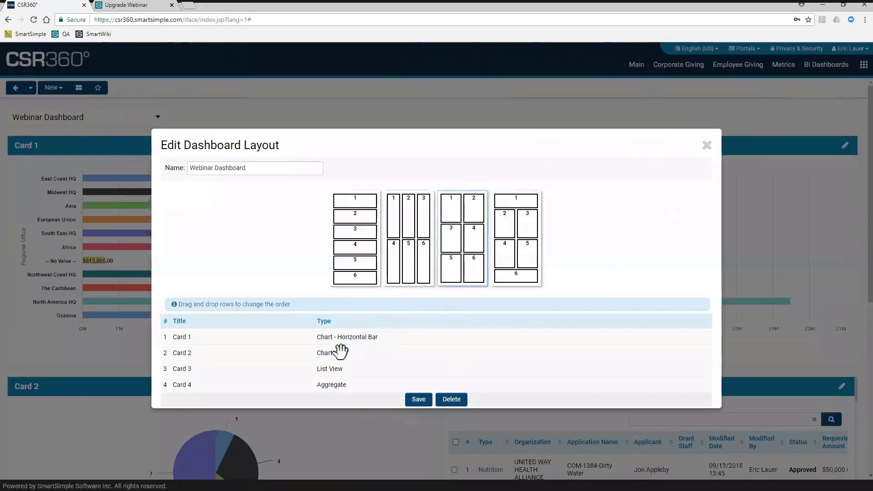
- Reorder the cards as Card 2, Card 3, Card 1, Card 4 in the two-column layout, save and close the layout settings
{"action": "left_click_drag", "start_coordinate": [275, 354], "coordinate": [279, 337]}
{"action": "left_click_drag", "start_coordinate": [251, 365], "coordinate": [254, 355]}
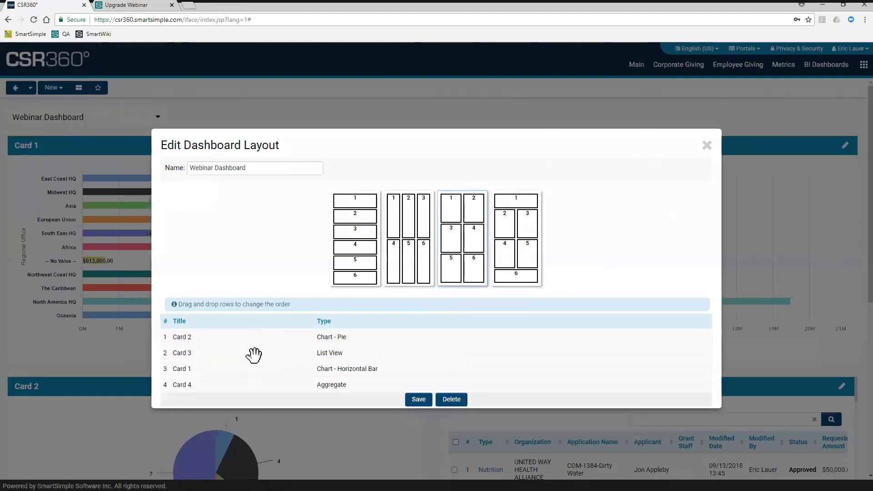
{"action": "left_click", "coordinate": [418, 399]}
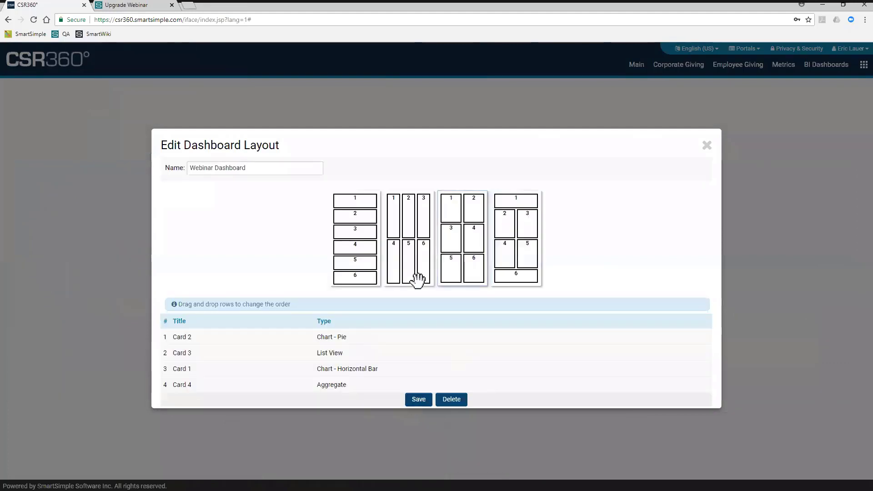
{"action": "left_click", "coordinate": [706, 146]}
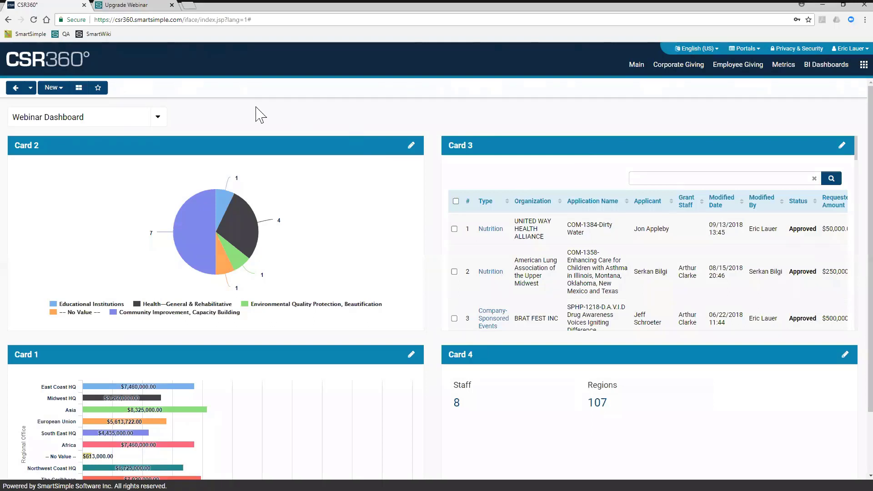
- Add the Webinar Dashboard to the existing Test SmartCard and close the SmartCard window
{"action": "left_click", "coordinate": [98, 89]}
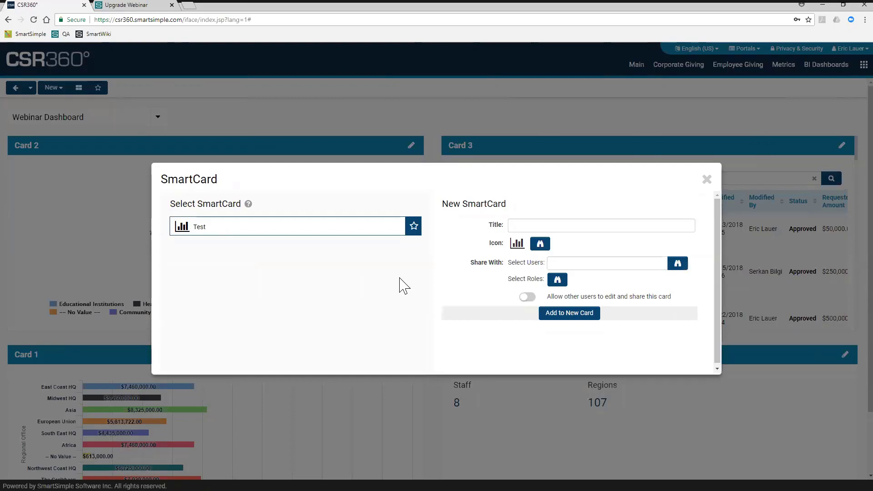
{"action": "left_click", "coordinate": [282, 232]}
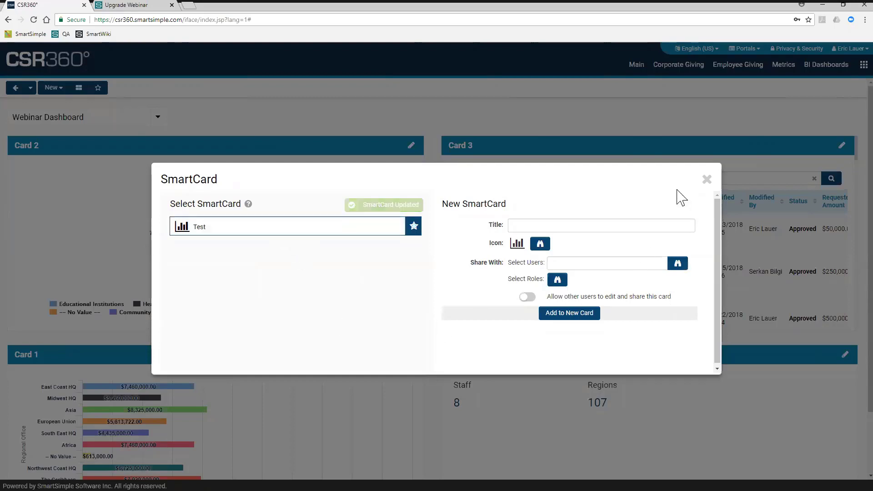
{"action": "left_click", "coordinate": [706, 180]}
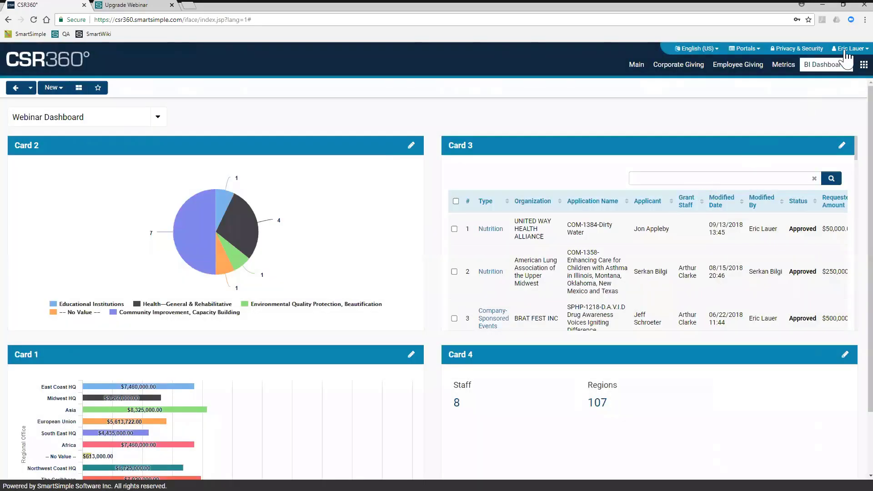
- Review the Test card's sharing options in My SmartCards without changing them, and return to My Dashboard
{"action": "left_click", "coordinate": [847, 49]}
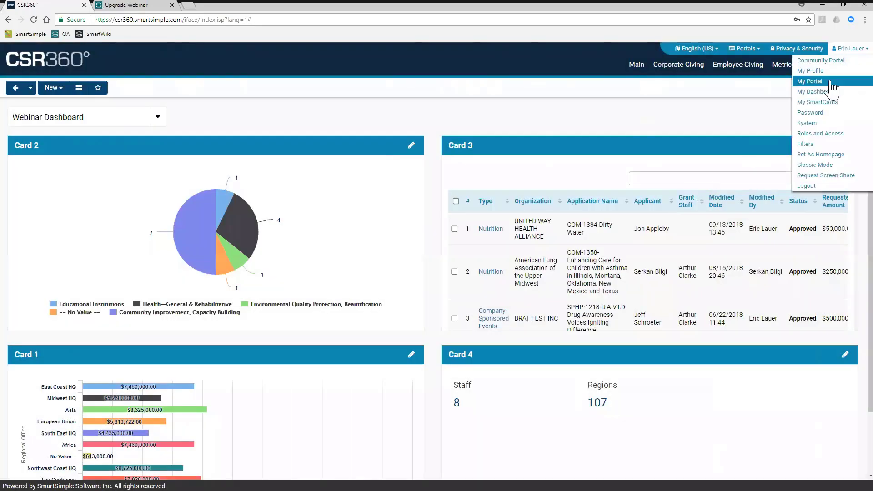
{"action": "left_click", "coordinate": [828, 102]}
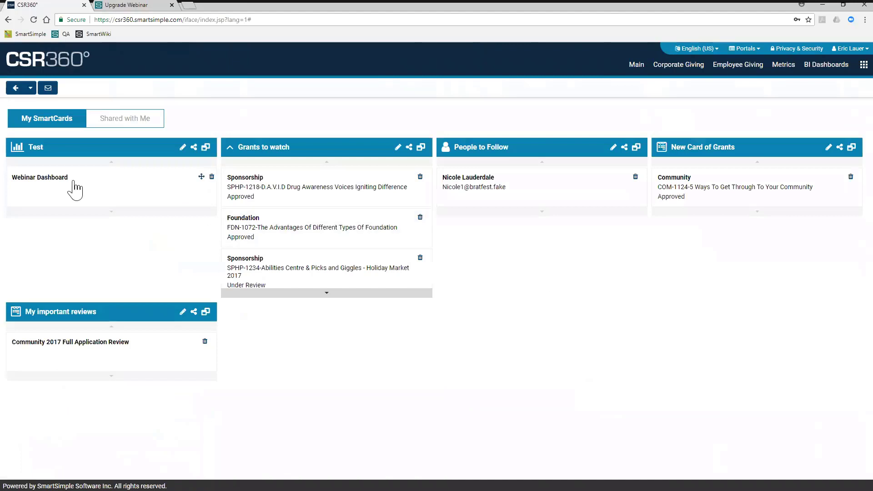
{"action": "left_click_drag", "start_coordinate": [73, 147], "coordinate": [176, 142]}
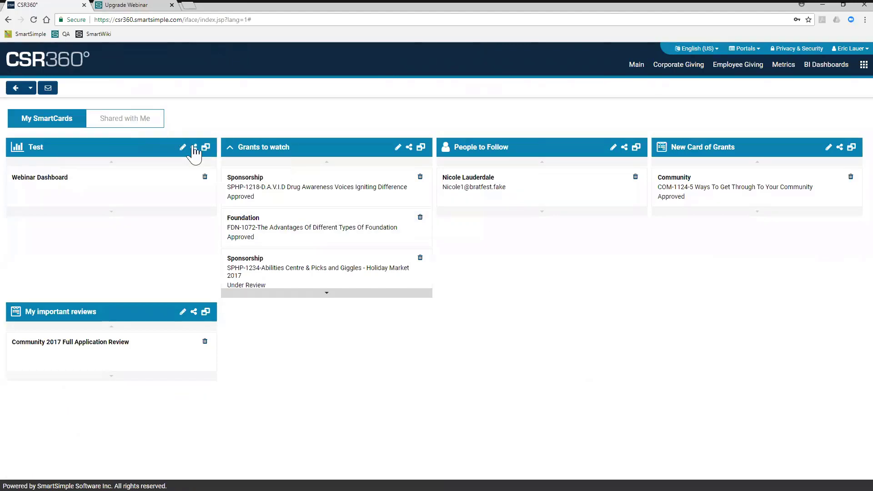
{"action": "left_click", "coordinate": [194, 148]}
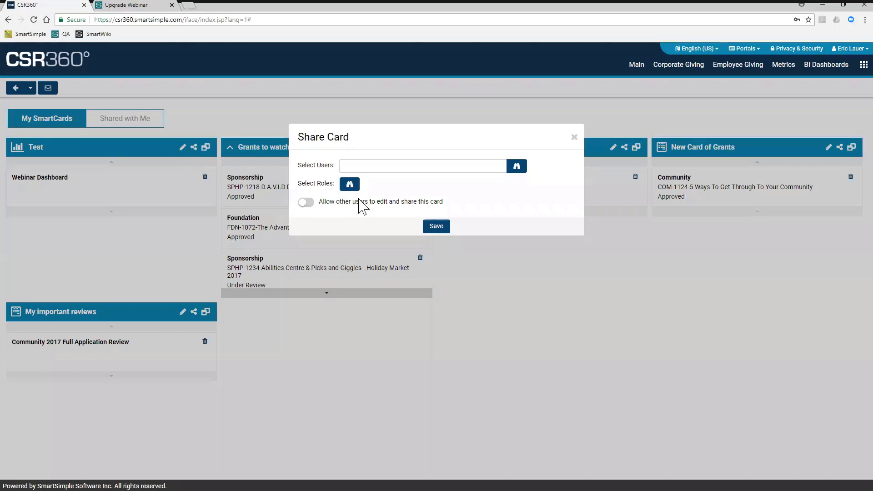
{"action": "left_click", "coordinate": [574, 136]}
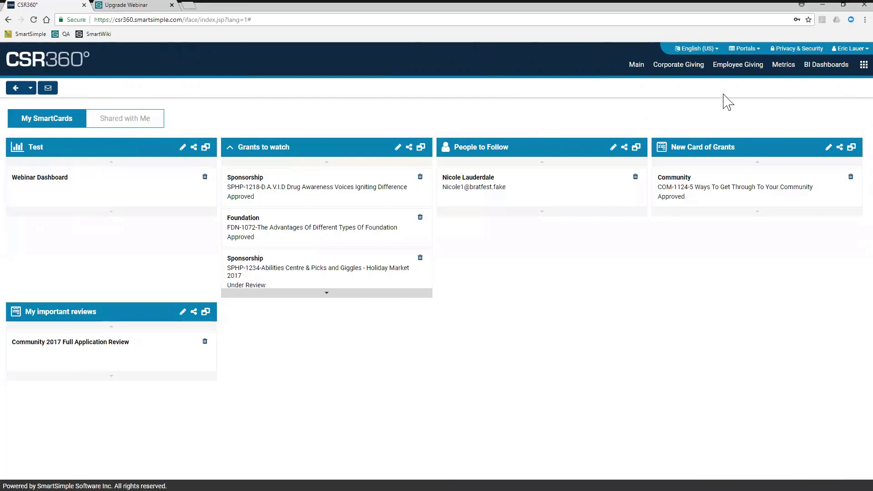
{"action": "left_click", "coordinate": [848, 49]}
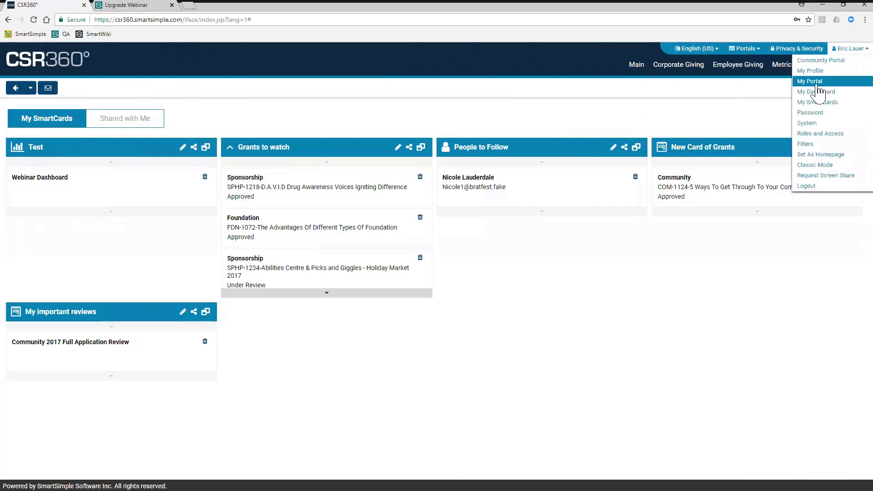
{"action": "left_click", "coordinate": [817, 93]}
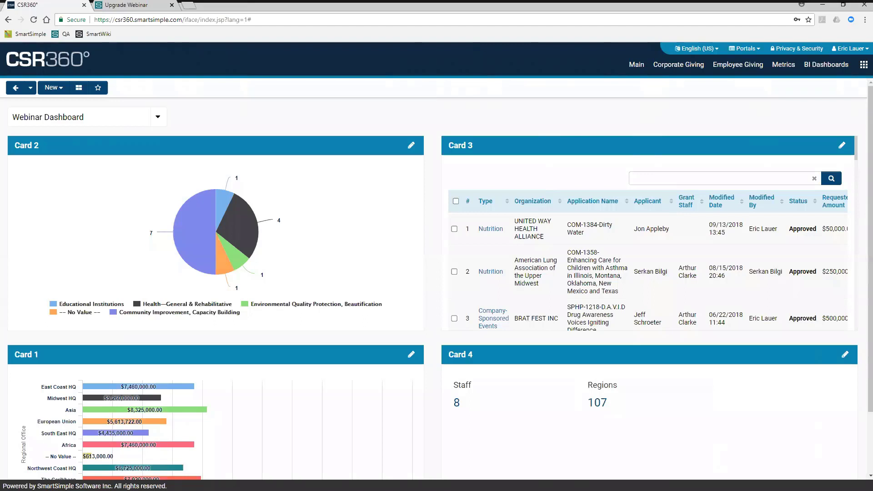
- Try sharing a new SmartCard for the Webinar Dashboard with a user found by name, and remove that user
{"action": "left_click", "coordinate": [105, 96]}
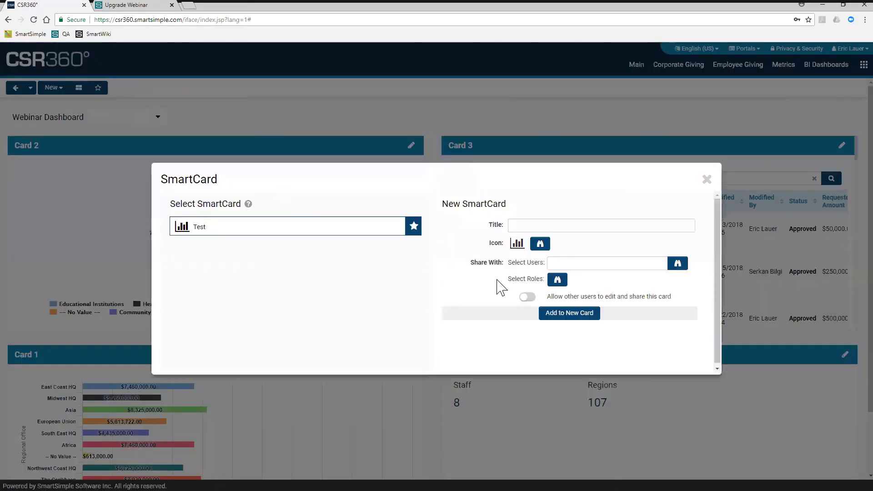
{"action": "left_click", "coordinate": [577, 264]}
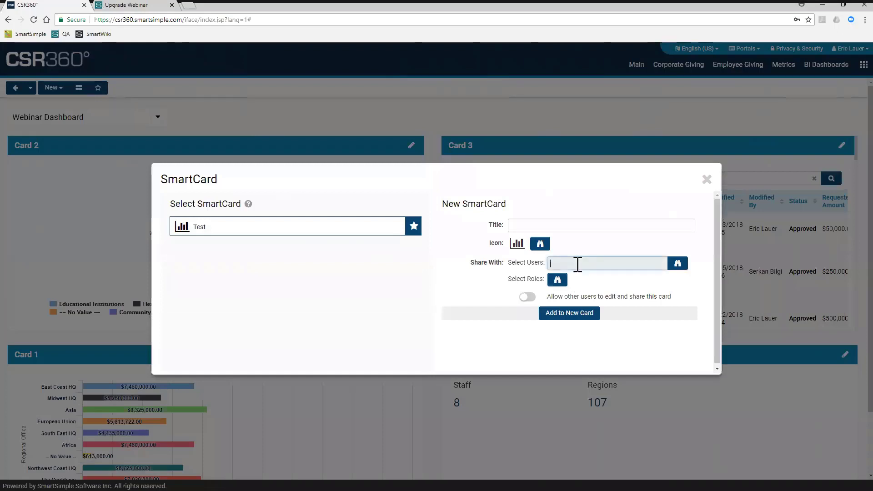
{"action": "type", "text": "sharo"}
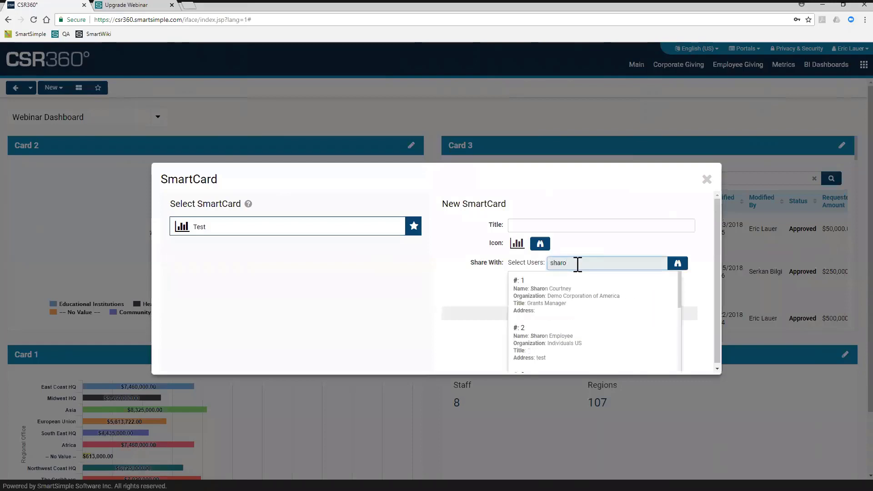
{"action": "left_click", "coordinate": [558, 294]}
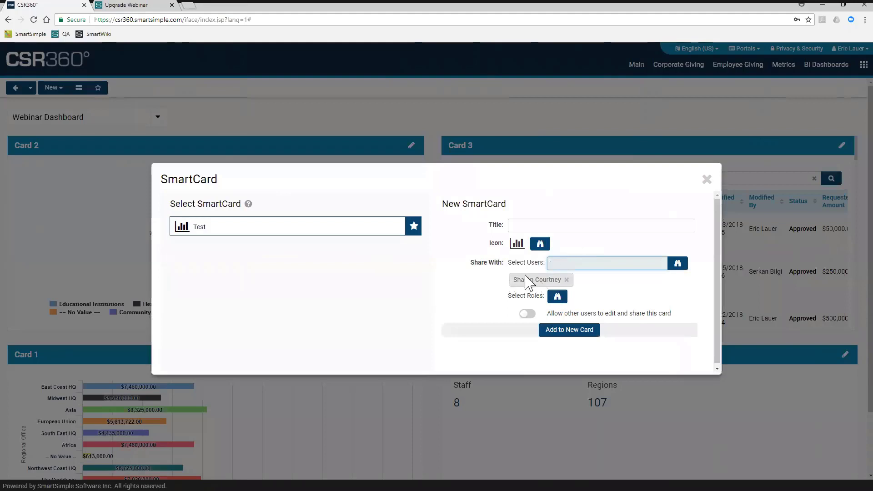
{"action": "left_click", "coordinate": [566, 280]}
- Review the new SmartCard's role choices and its option for others to edit and share, and close the SmartCard window
{"action": "left_click", "coordinate": [557, 280]}
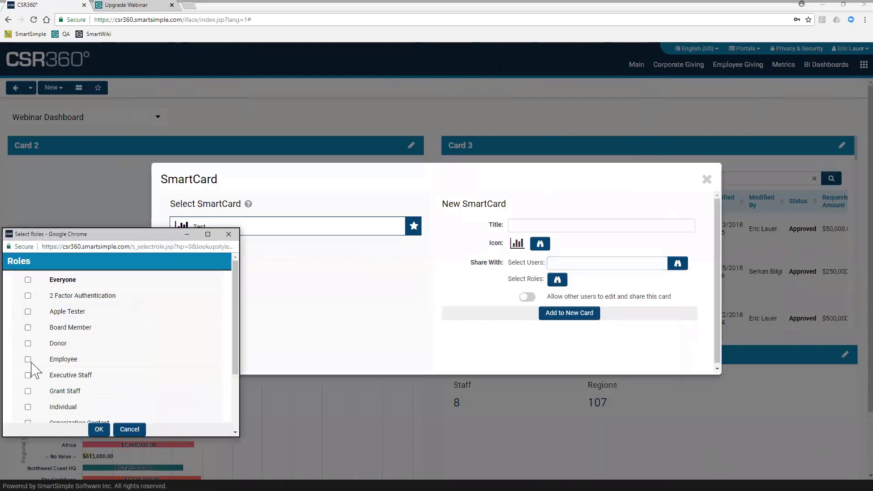
{"action": "left_click", "coordinate": [228, 233]}
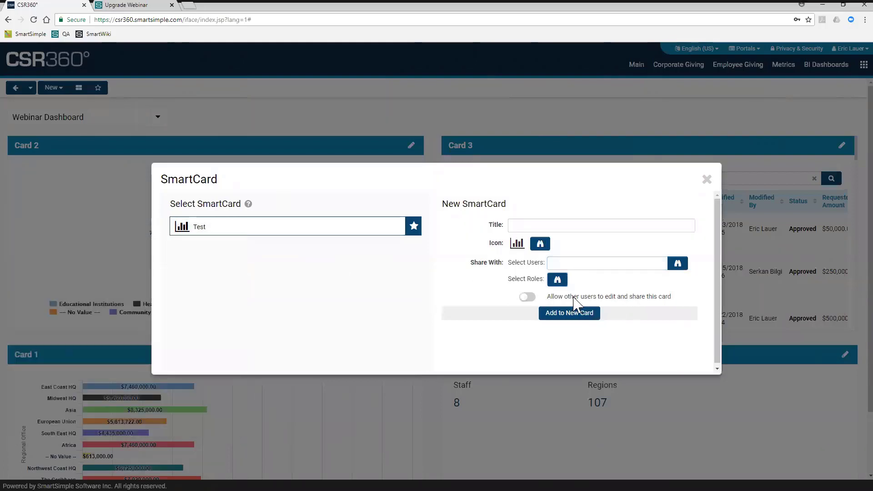
{"action": "left_click", "coordinate": [579, 299]}
{"action": "left_click", "coordinate": [523, 300]}
{"action": "left_click", "coordinate": [709, 181]}
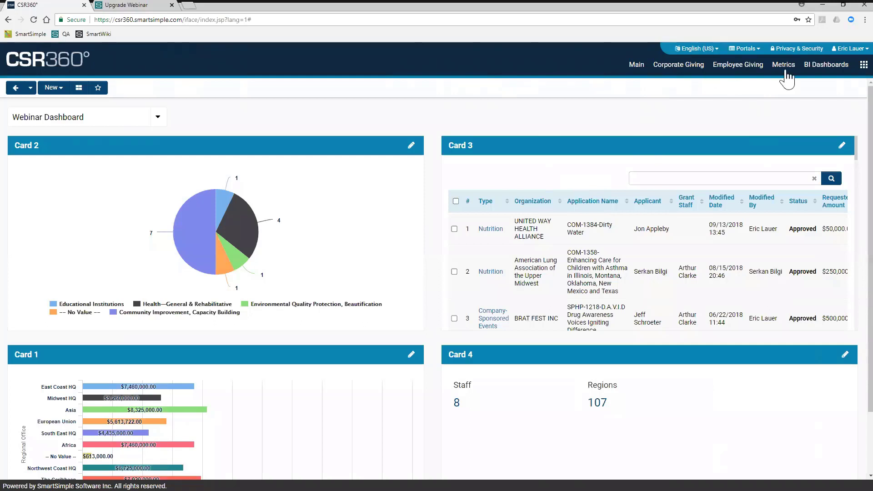
{"action": "left_click", "coordinate": [851, 49]}
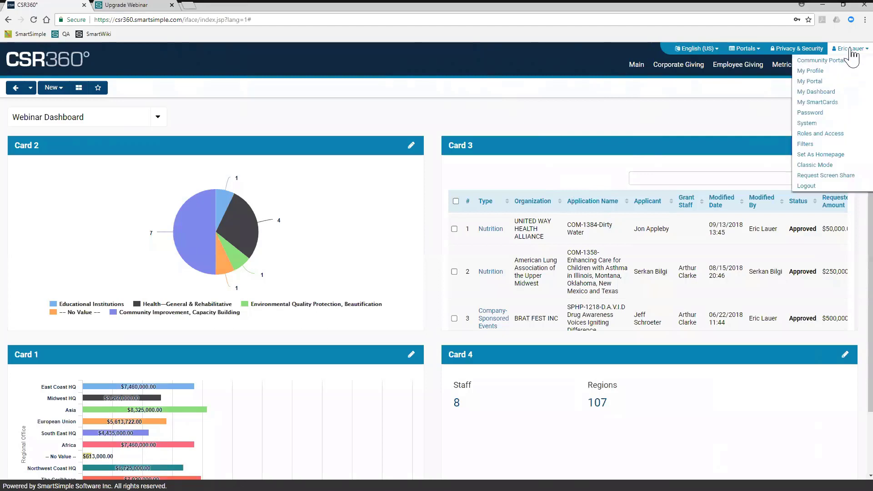
{"action": "right_click", "coordinate": [828, 96]}
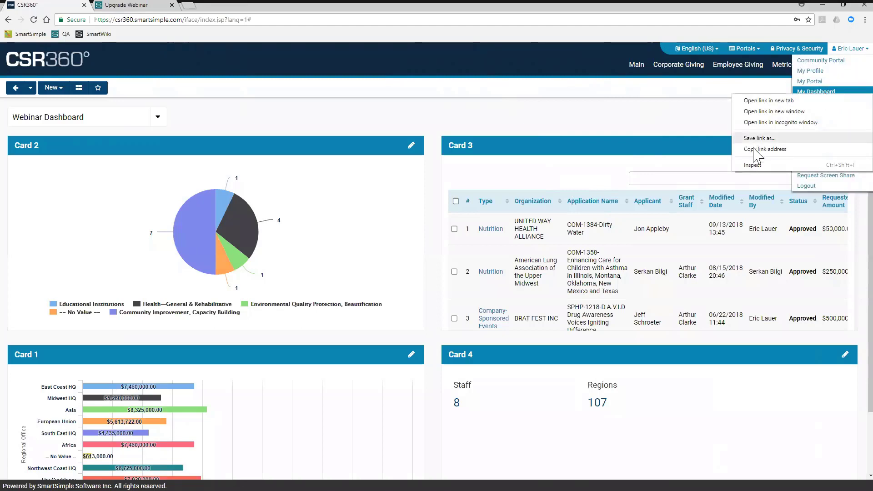
{"action": "left_click", "coordinate": [656, 106]}
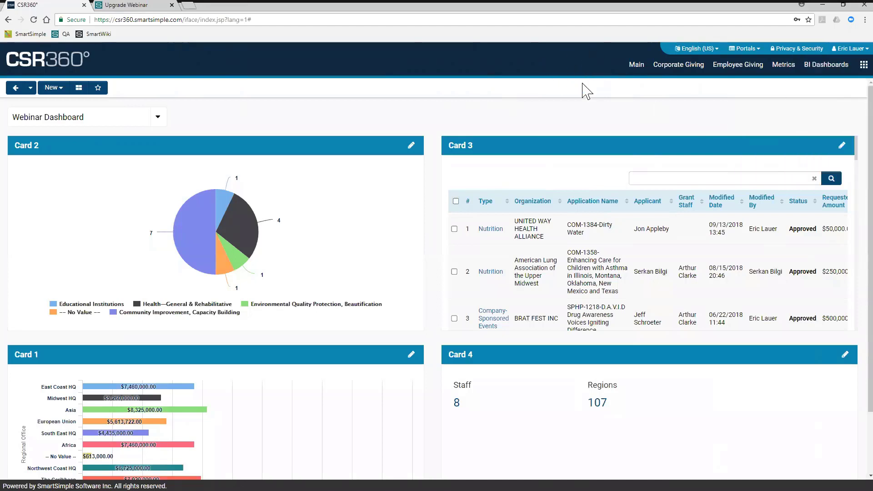
- View the Corporate Giving and Main portal pages and the available Set As Homepage option
{"action": "left_click", "coordinate": [678, 65]}
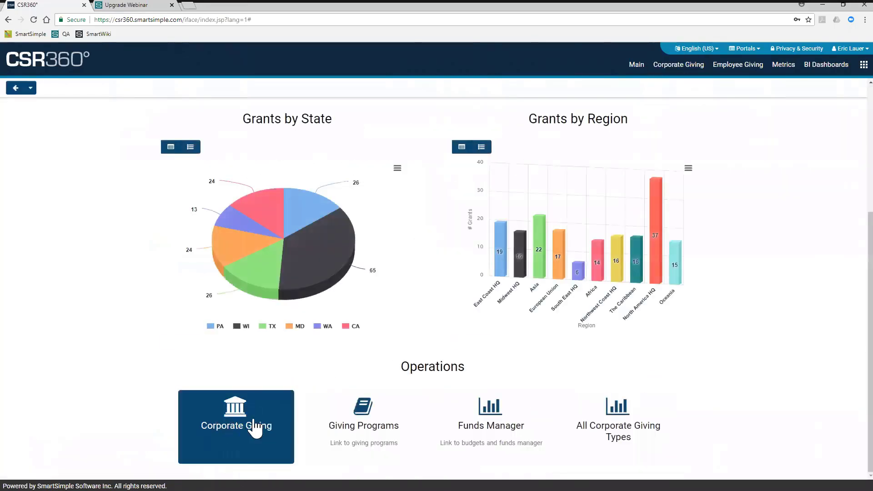
{"action": "scroll", "coordinate": [444, 199], "scroll_direction": "up", "scroll_amount": 5}
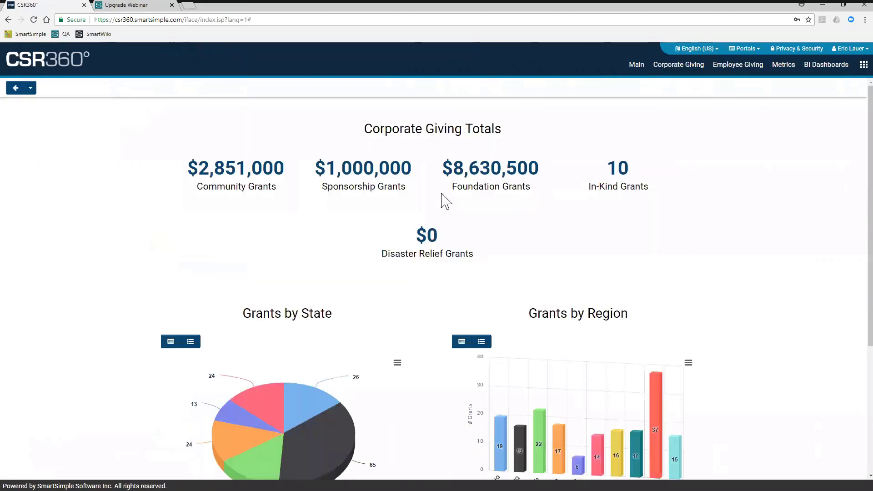
{"action": "left_click", "coordinate": [633, 72]}
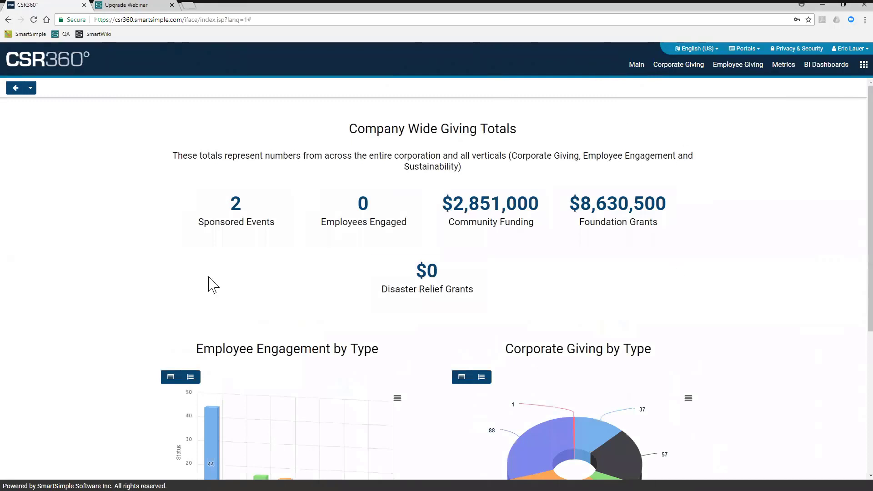
{"action": "left_click", "coordinate": [846, 51]}
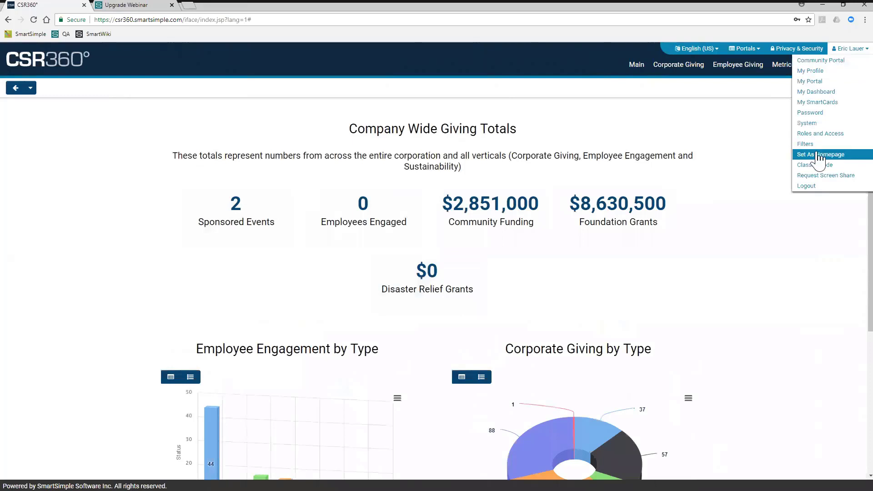
{"action": "left_click", "coordinate": [741, 124]}
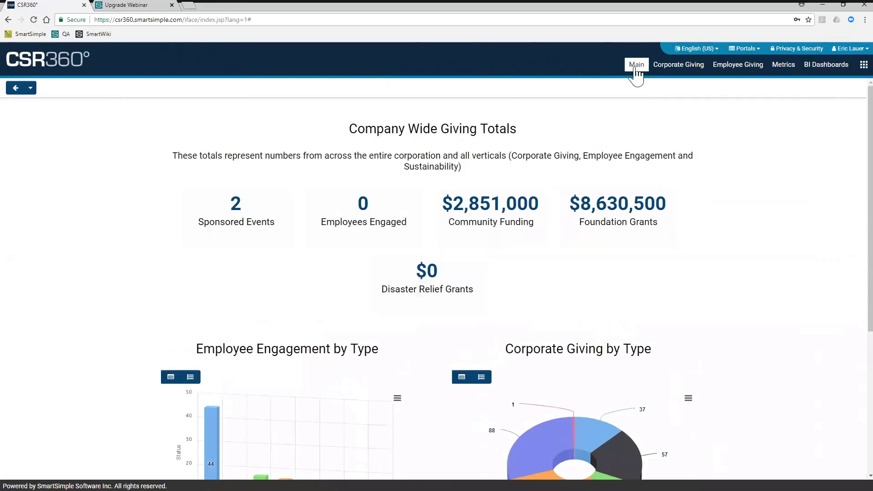
- Set the BI Dashboards page as the homepage and test it by returning home from Corporate Giving
{"action": "left_click", "coordinate": [821, 69]}
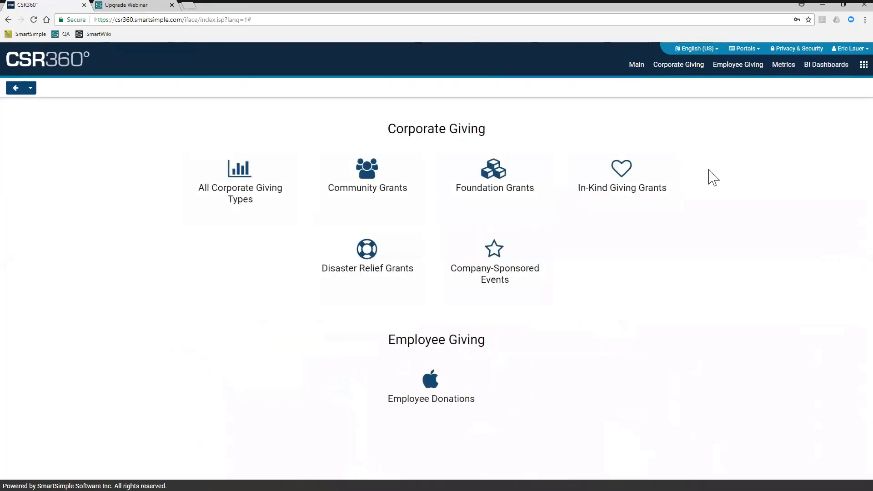
{"action": "left_click", "coordinate": [849, 49]}
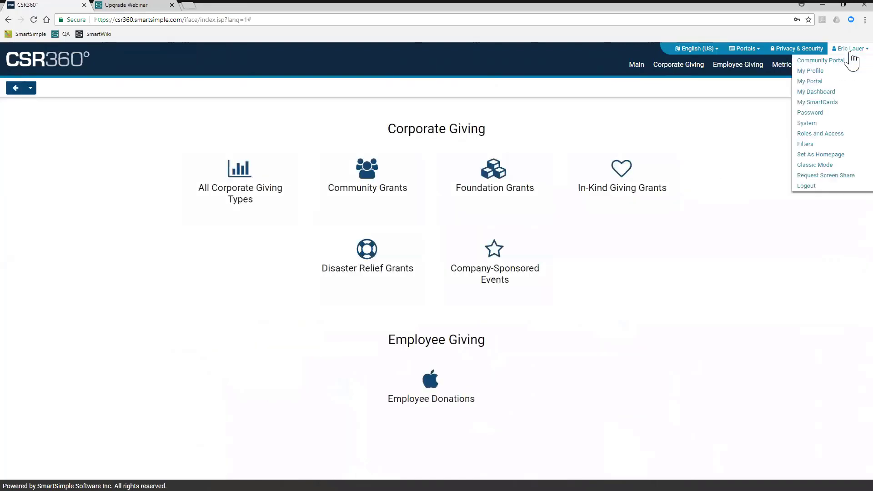
{"action": "left_click", "coordinate": [821, 155]}
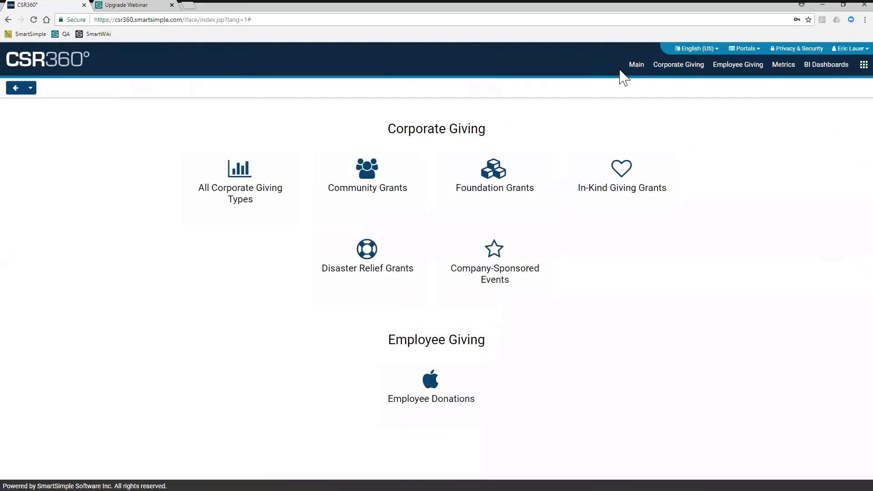
{"action": "left_click", "coordinate": [678, 64]}
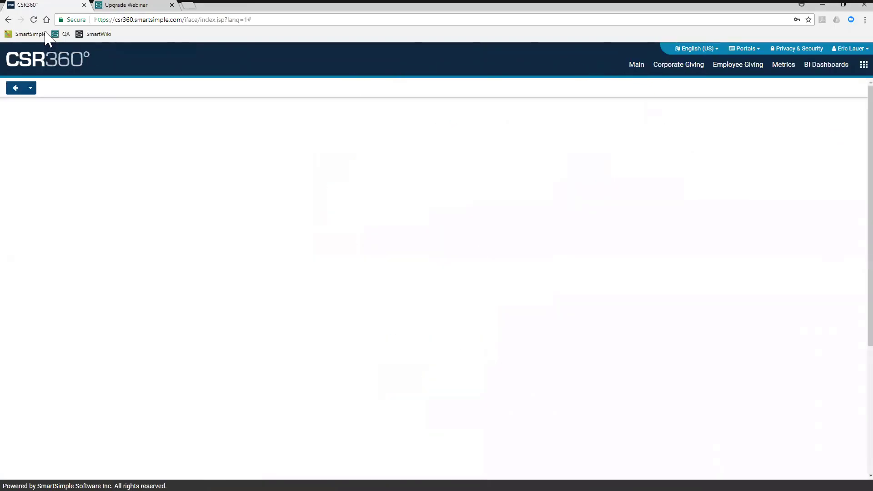
{"action": "left_click", "coordinate": [38, 60]}
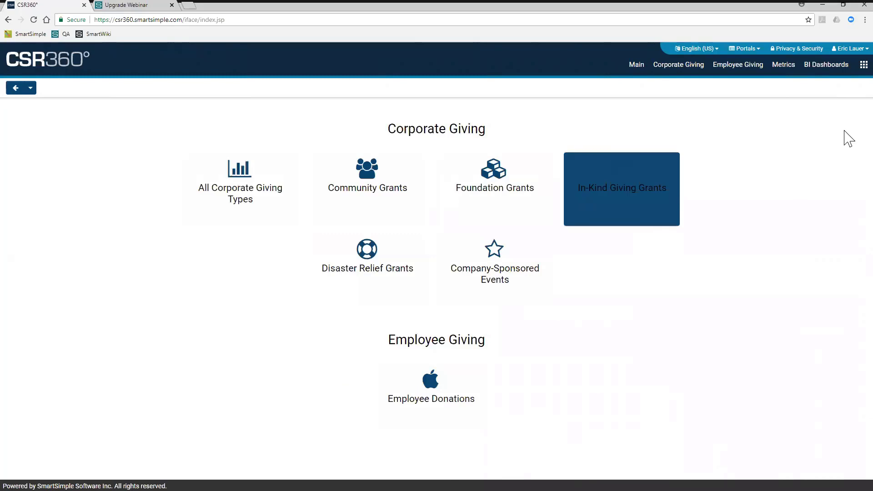
- Set My Dashboard as the homepage and test it by returning home from Employee Giving
{"action": "left_click", "coordinate": [851, 54]}
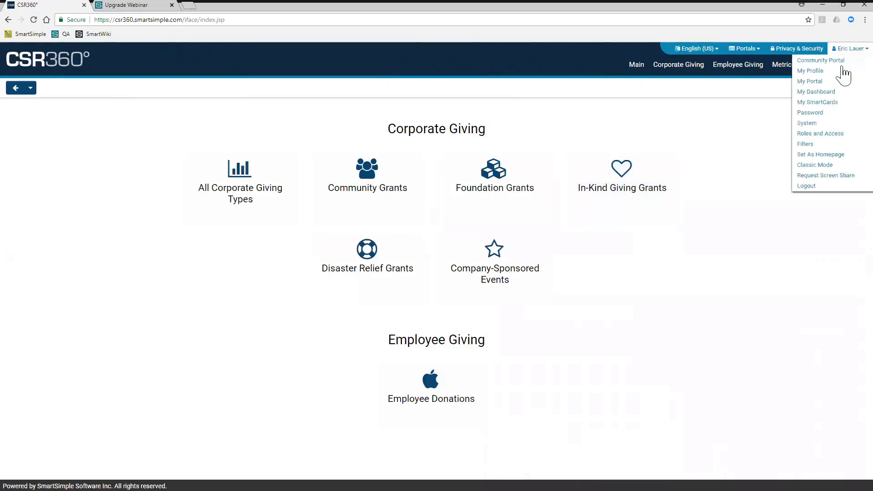
{"action": "left_click", "coordinate": [832, 96]}
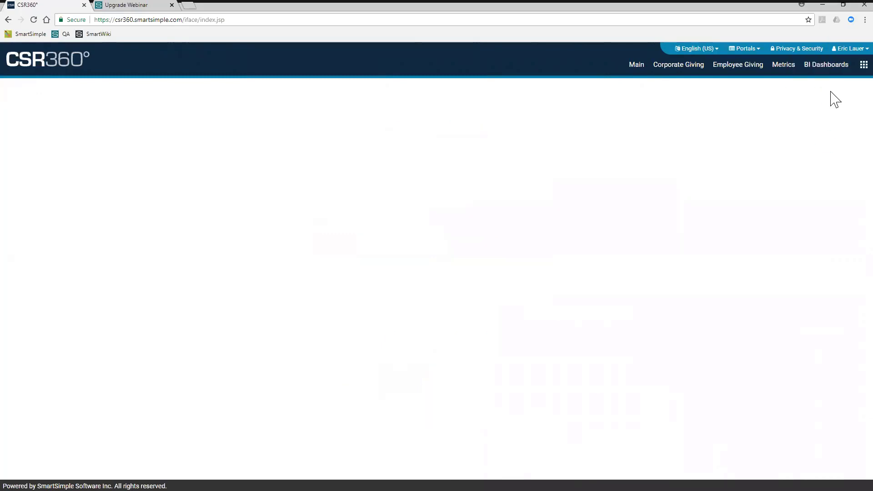
{"action": "left_click", "coordinate": [846, 49]}
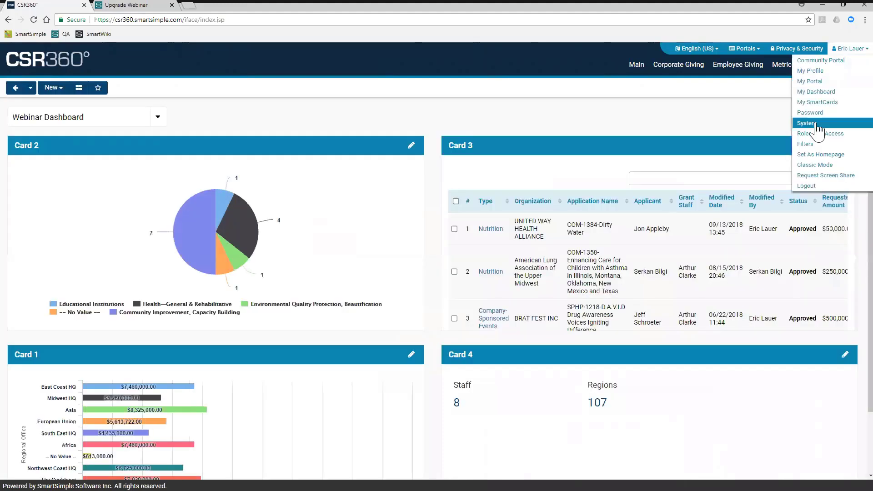
{"action": "left_click", "coordinate": [740, 68]}
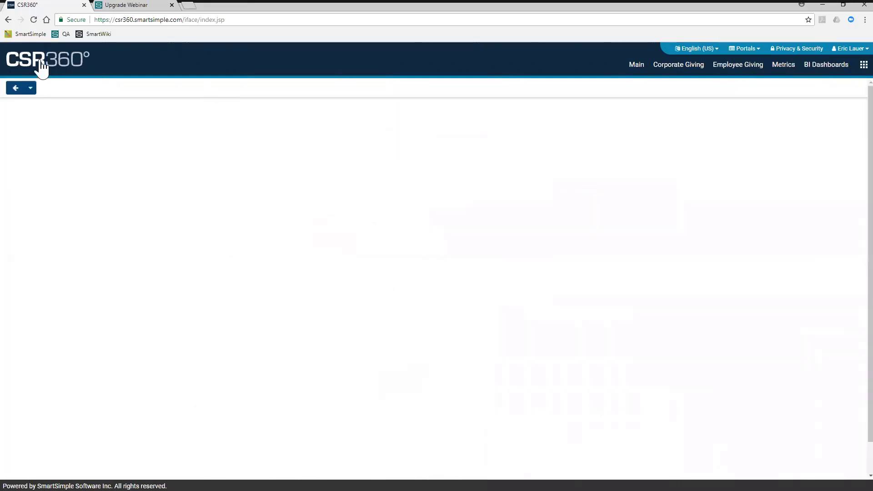
{"action": "left_click", "coordinate": [41, 65]}
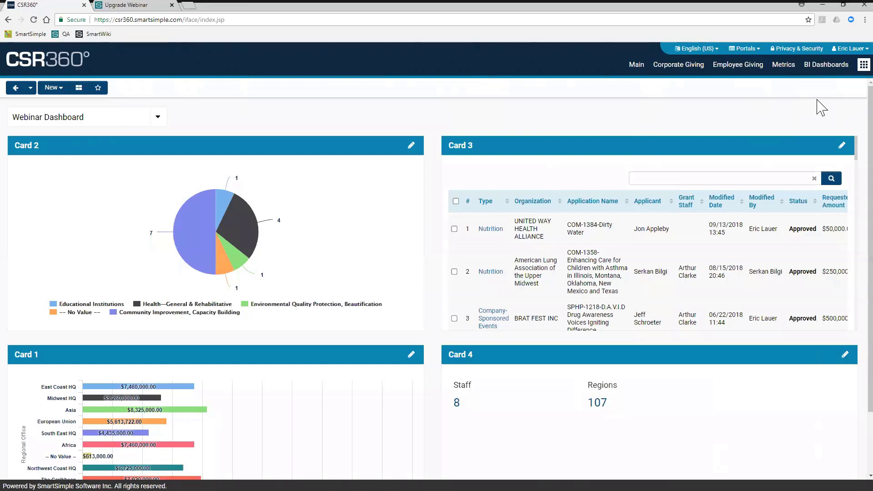
- Open the Feature Permission section of System Feature Permissions from the Security area of Global Settings
{"action": "left_click", "coordinate": [851, 69]}
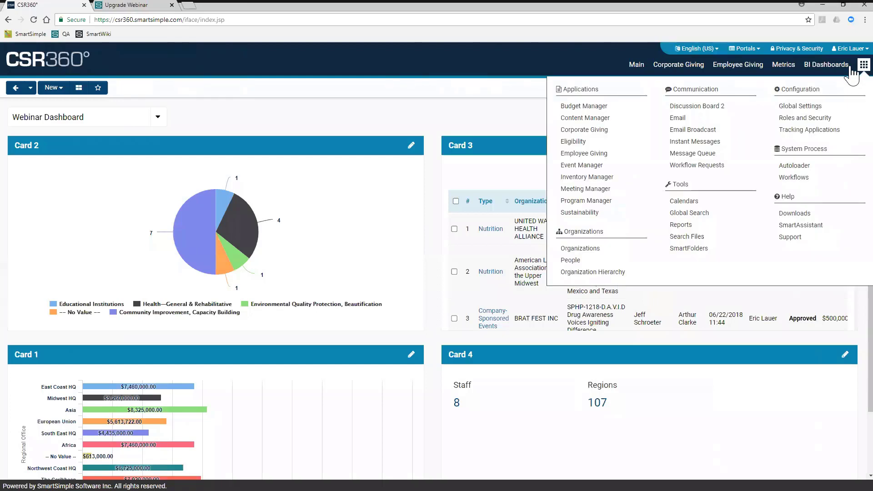
{"action": "left_click", "coordinate": [812, 111]}
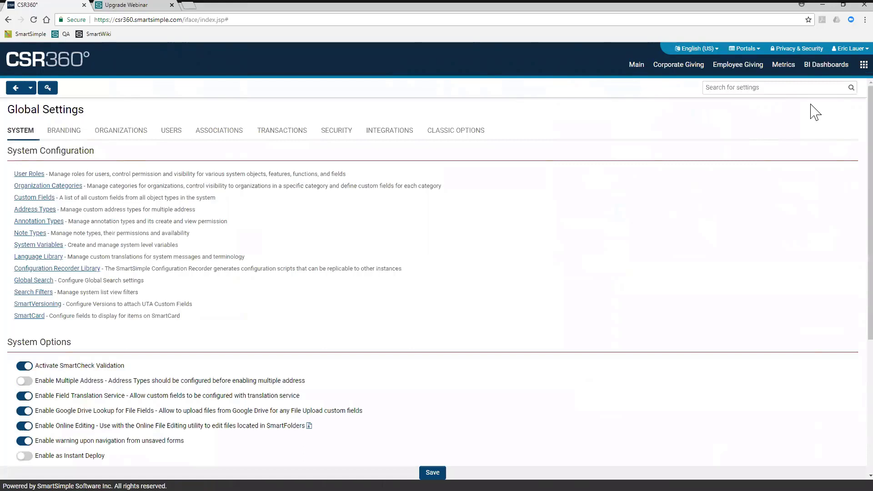
{"action": "left_click", "coordinate": [342, 141]}
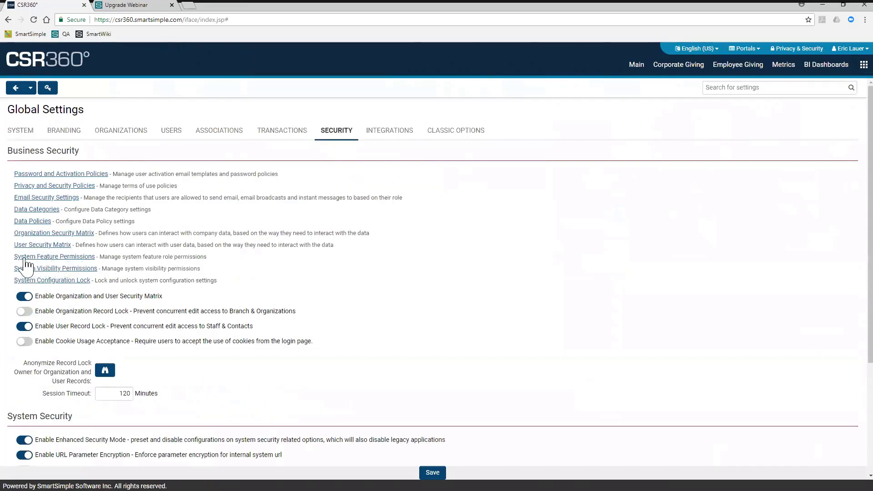
{"action": "left_click", "coordinate": [68, 258]}
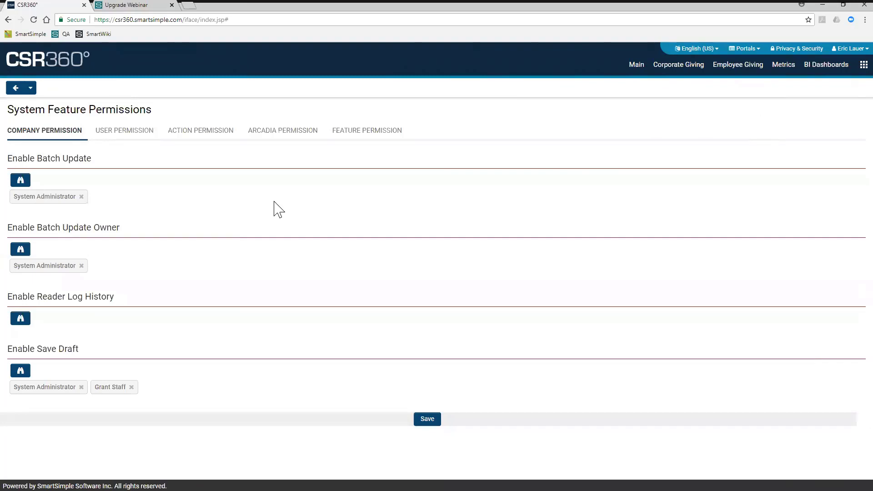
{"action": "left_click", "coordinate": [350, 137]}
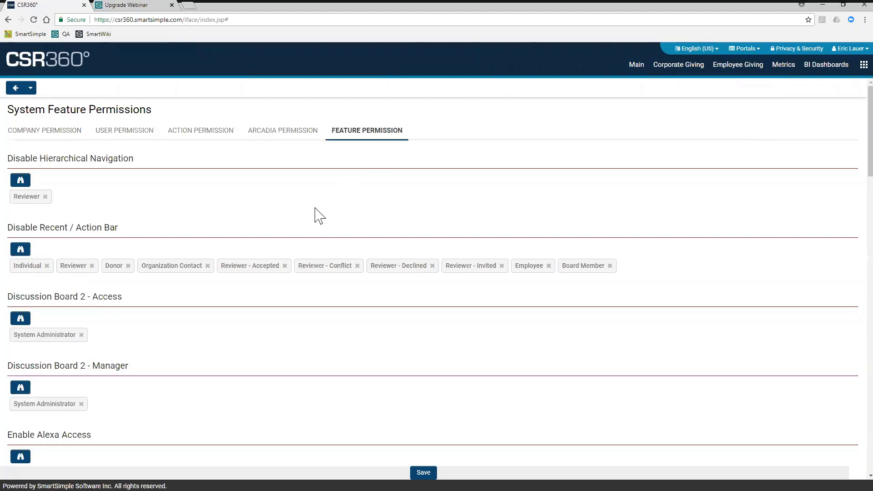
- Locate the Enable Personal Dashboard permission by searching the feature permissions page for "das"
{"action": "scroll", "coordinate": [315, 208], "scroll_direction": "down", "scroll_amount": 5}
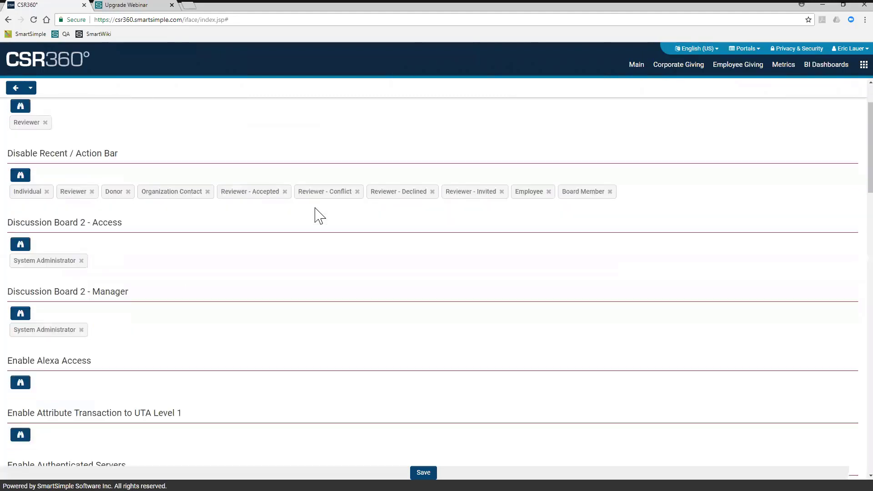
{"action": "scroll", "coordinate": [315, 208], "scroll_direction": "down", "scroll_amount": 1}
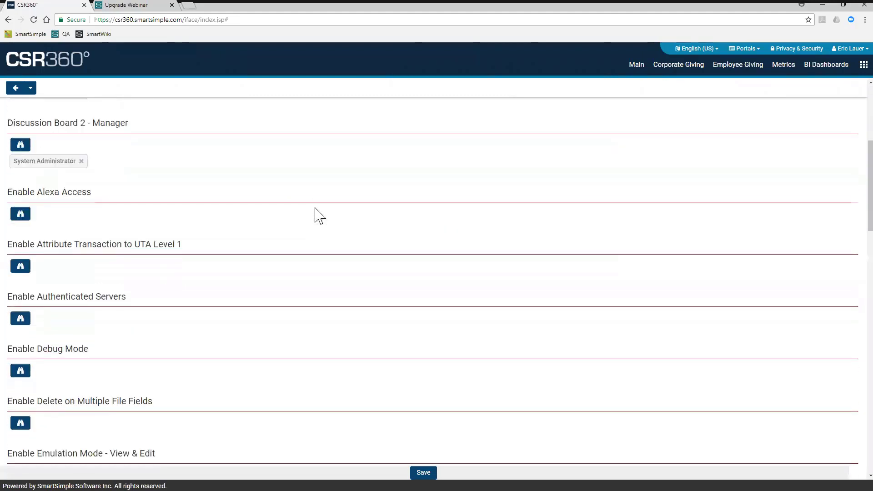
{"action": "scroll", "coordinate": [315, 208], "scroll_direction": "down", "scroll_amount": 2}
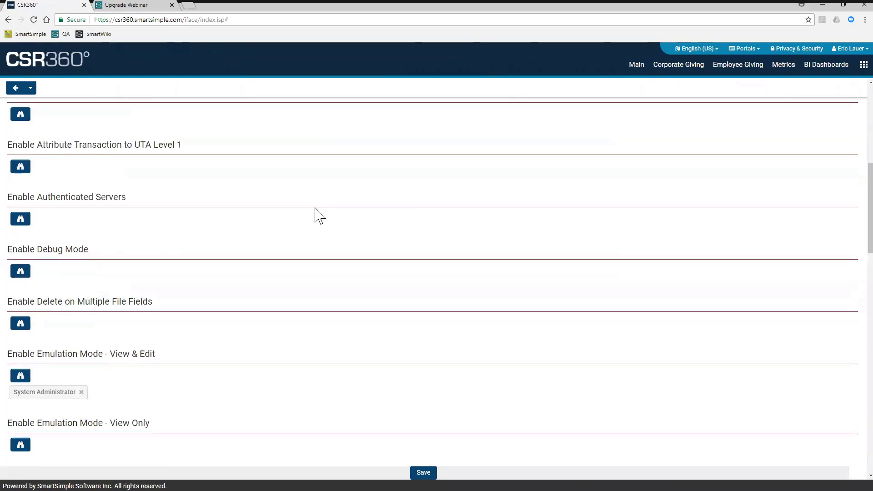
{"action": "key", "text": "ctrl+f"}
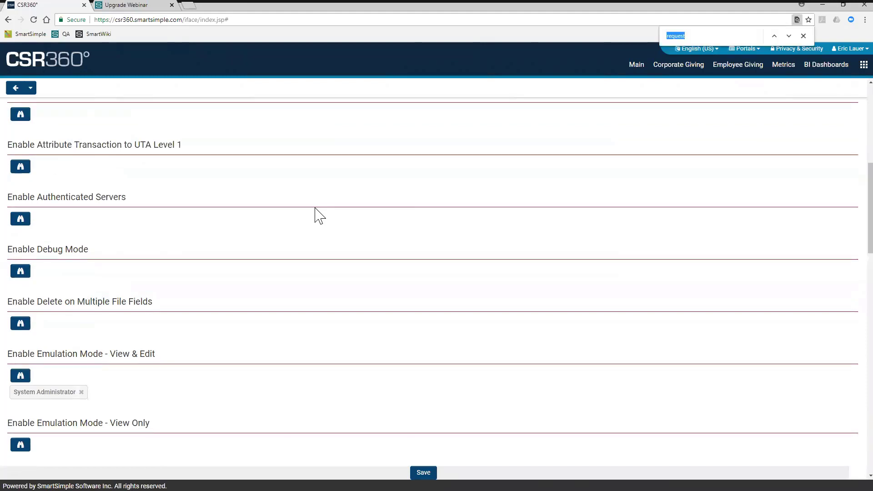
{"action": "type", "text": "das"}
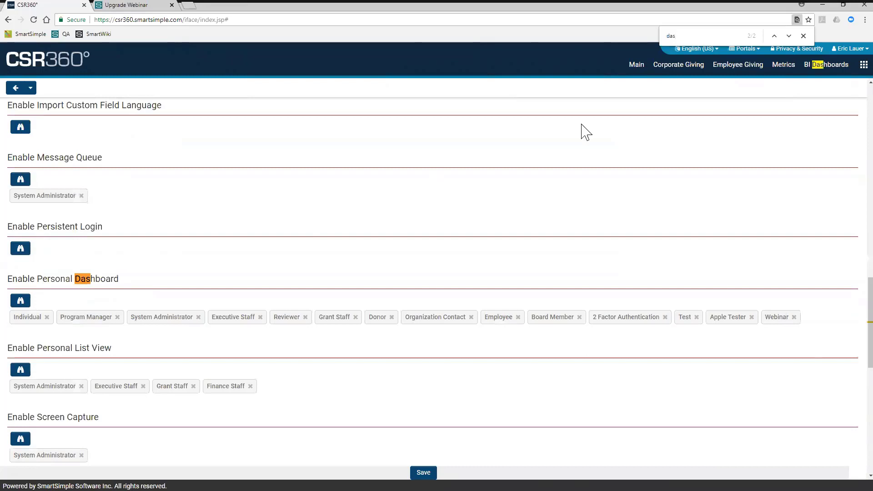
{"action": "left_click", "coordinate": [803, 36]}
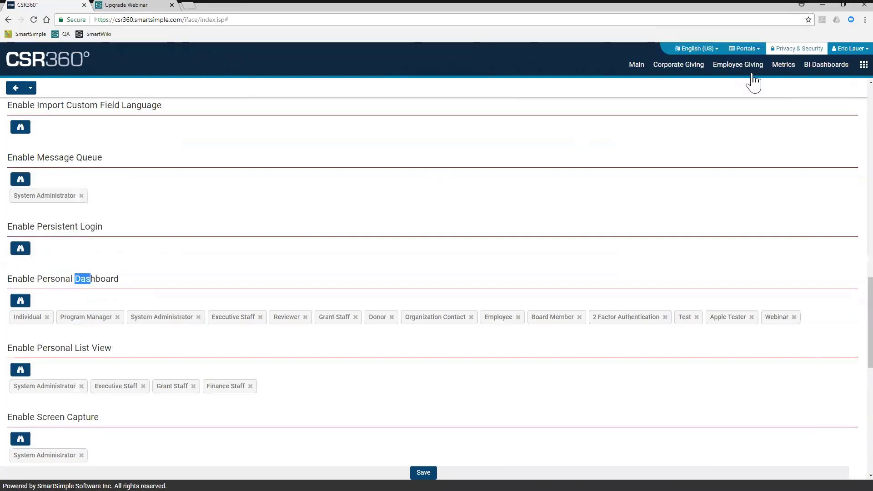
- Review the role choices for Enable Personal Dashboard without changing them, and view the personal account options, including My Dashboard and Set As Homepage
{"action": "left_click", "coordinate": [20, 300]}
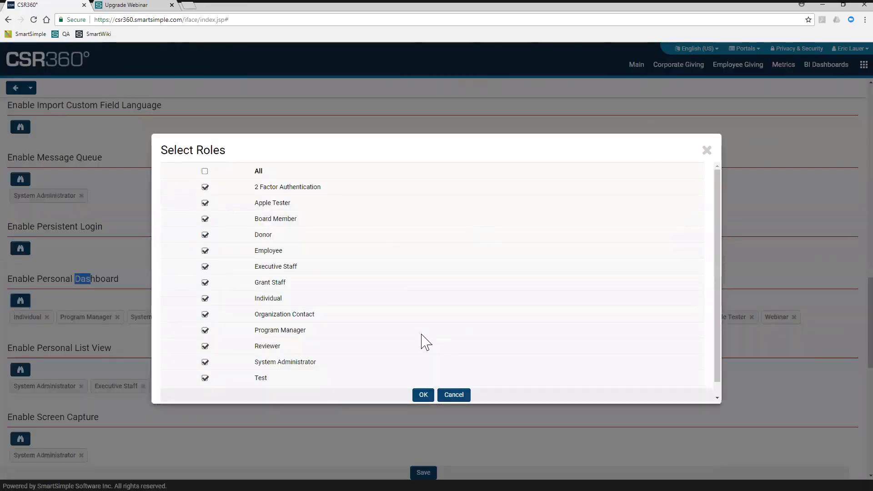
{"action": "left_click", "coordinate": [447, 395]}
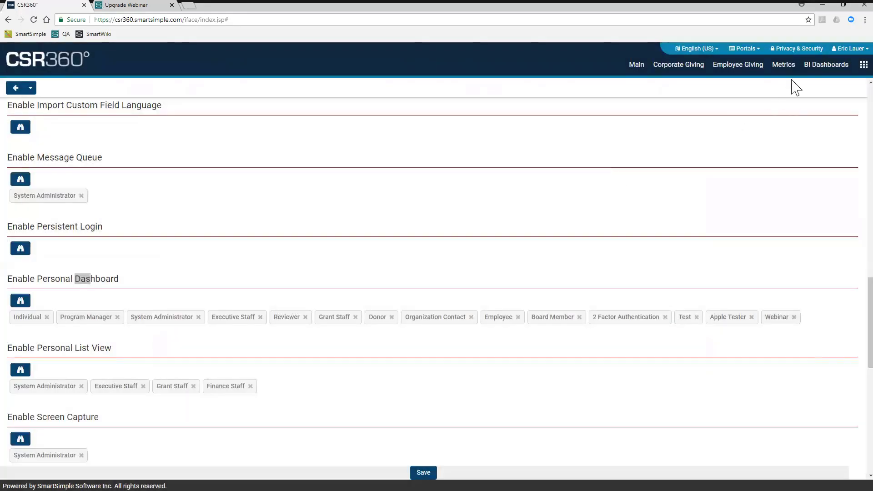
{"action": "left_click", "coordinate": [851, 50]}
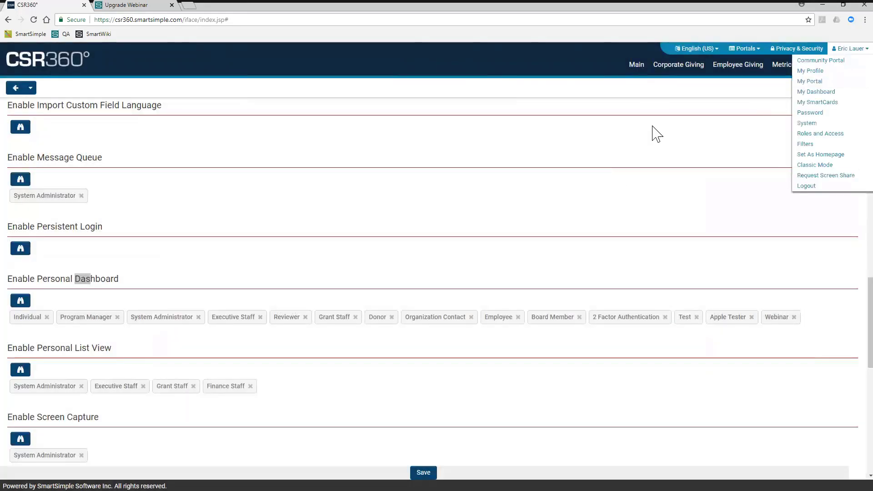
{"action": "left_click", "coordinate": [609, 135]}
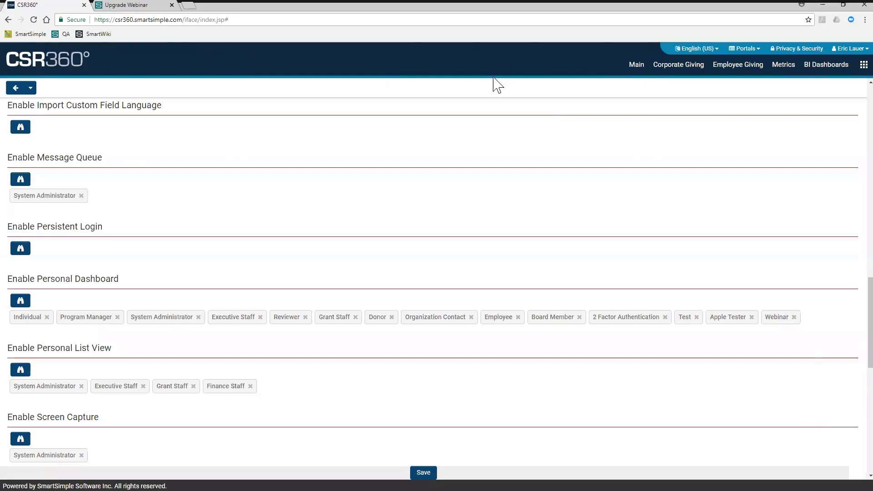
- Search the web for "smartsimple youtube" in a new browser tab and open the SmartSimple Software YouTube channel's videos
{"action": "left_click", "coordinate": [193, 6]}
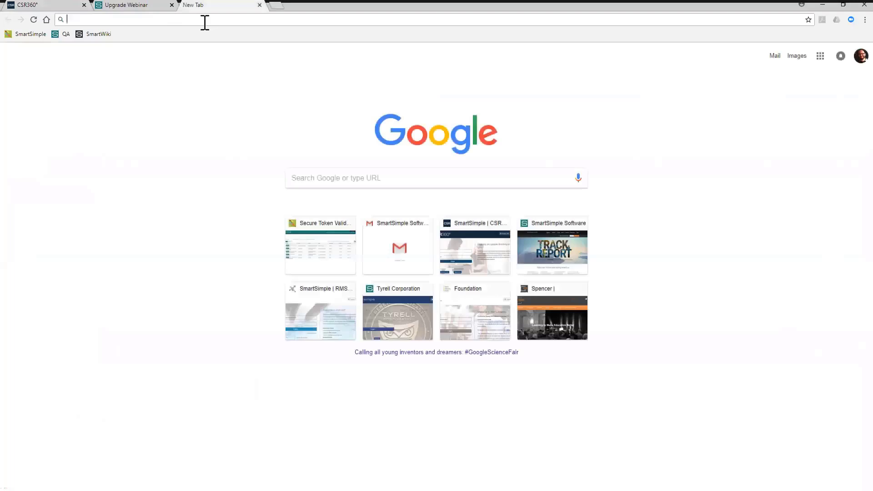
{"action": "type", "text": "smartsimple "}
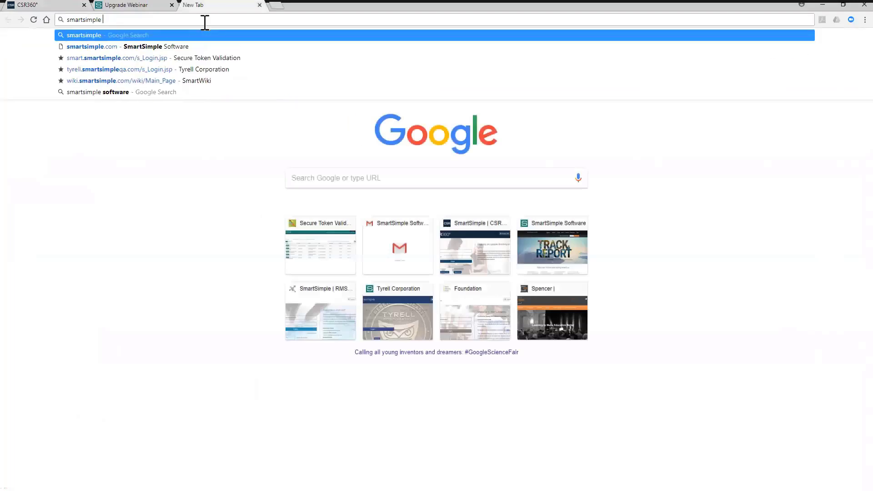
{"action": "type", "text": "youtube"}
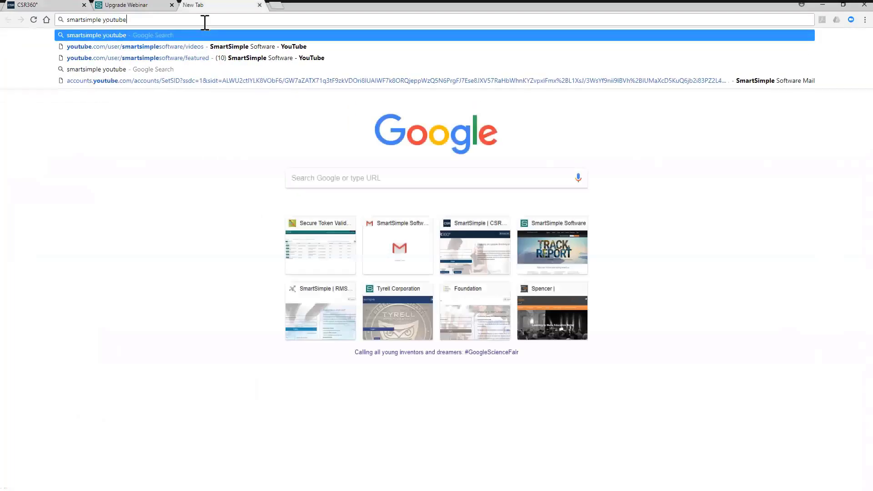
{"action": "key", "text": "Return"}
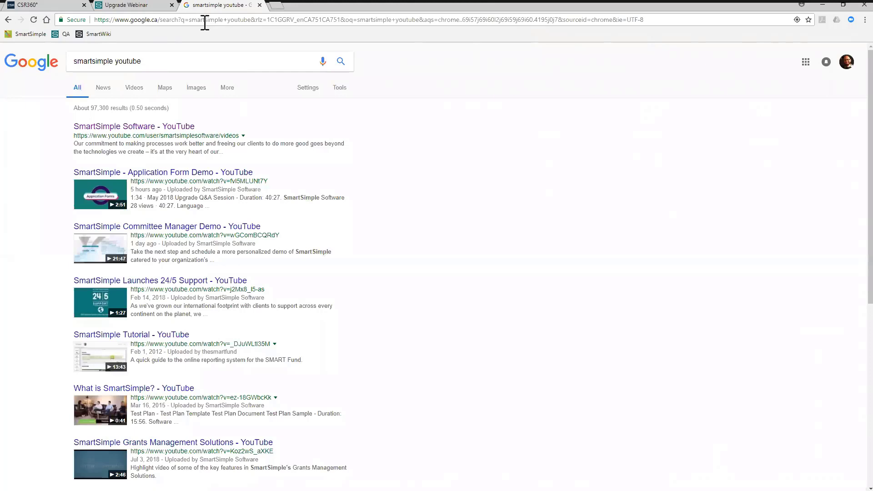
{"action": "left_click", "coordinate": [137, 128]}
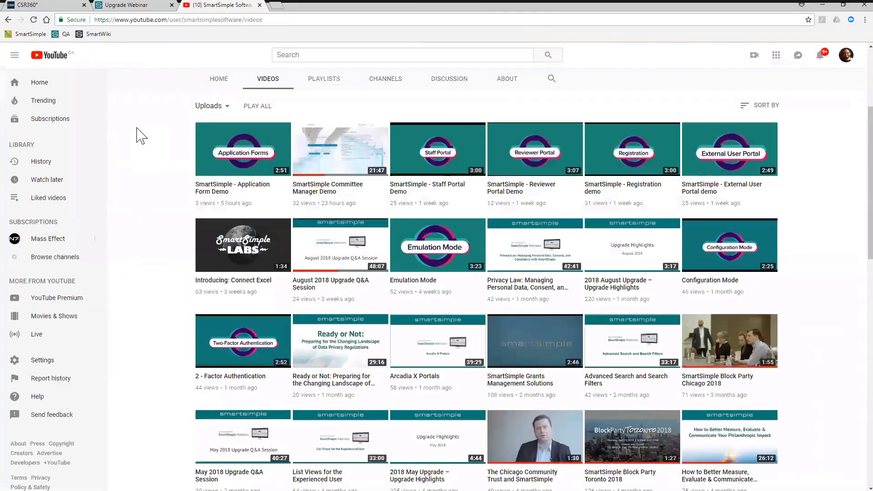
- Preview the channel's SmartSimple Features playlist, pausing its Configuration Mode video, and return to the CSR360° permissions page
{"action": "left_click", "coordinate": [321, 84]}
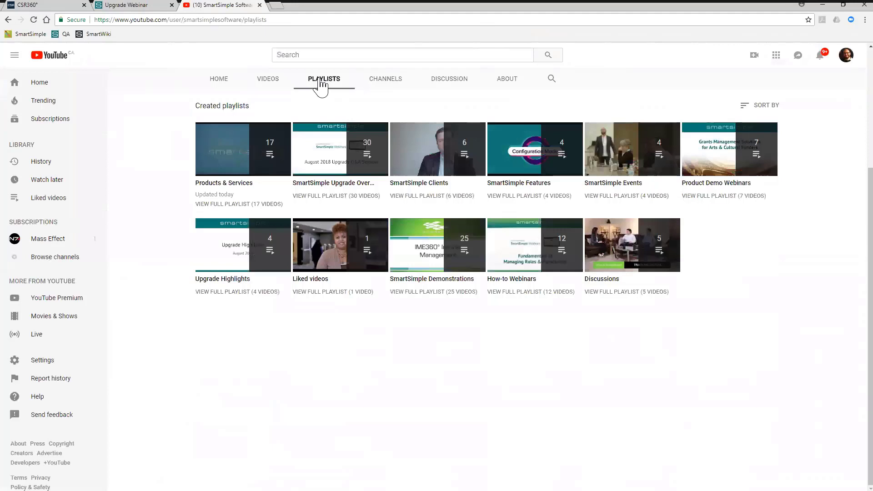
{"action": "mouse_move", "coordinate": [530, 161]}
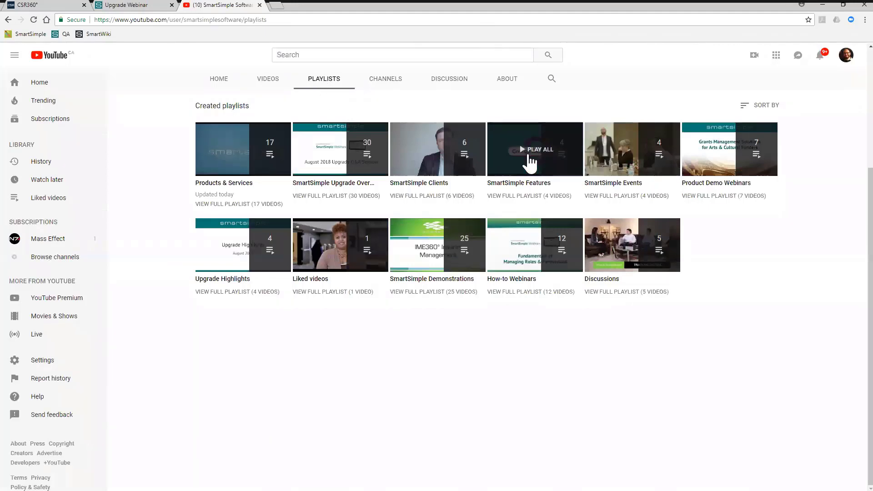
{"action": "left_click", "coordinate": [528, 171]}
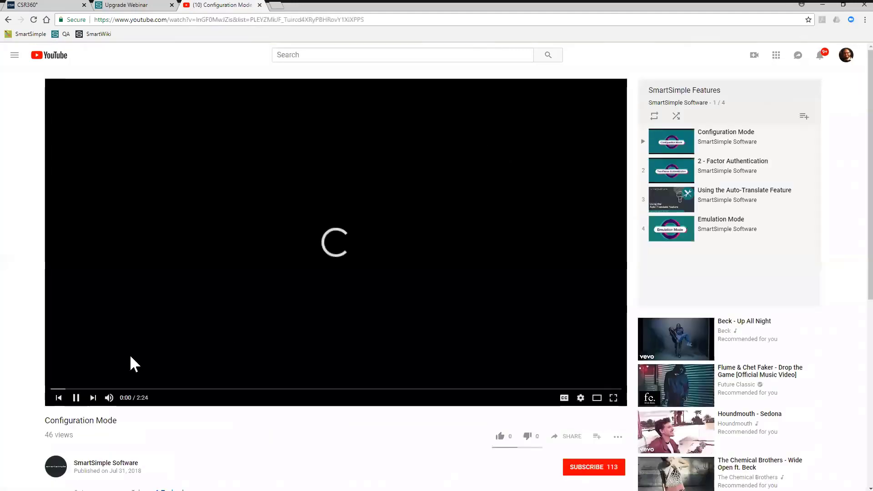
{"action": "left_click", "coordinate": [82, 400]}
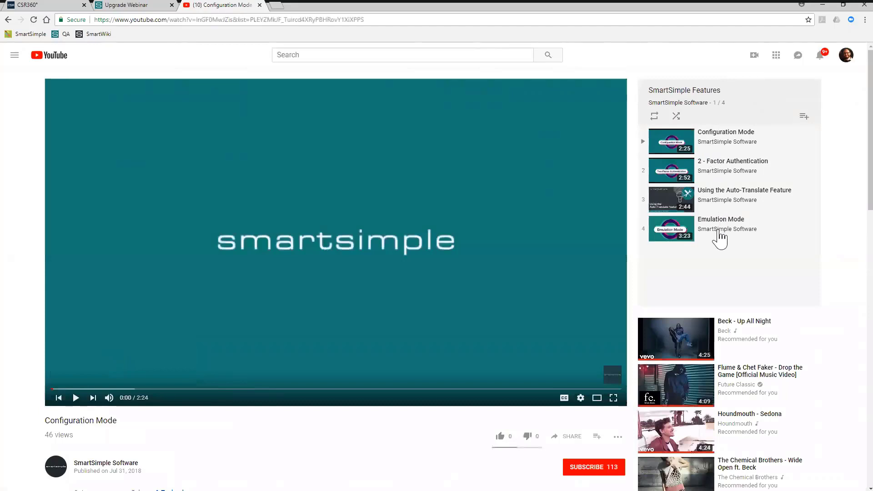
{"action": "left_click", "coordinate": [260, 4]}
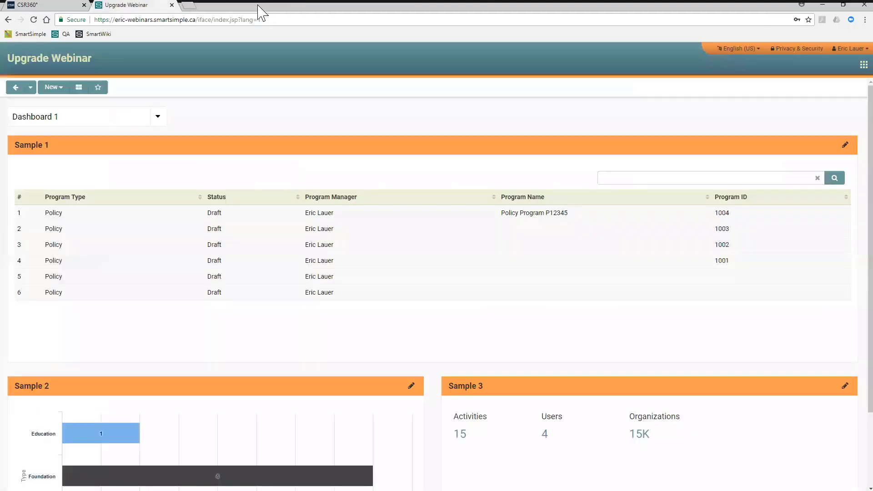
{"action": "left_click", "coordinate": [46, 6]}
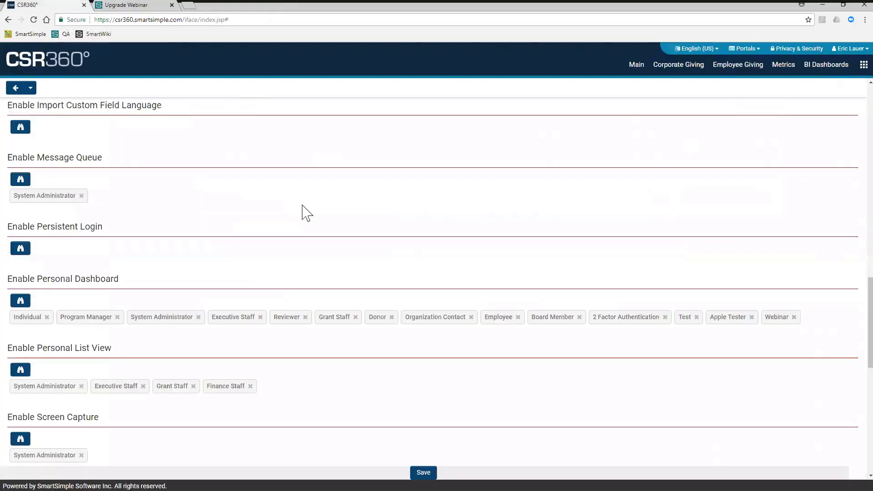